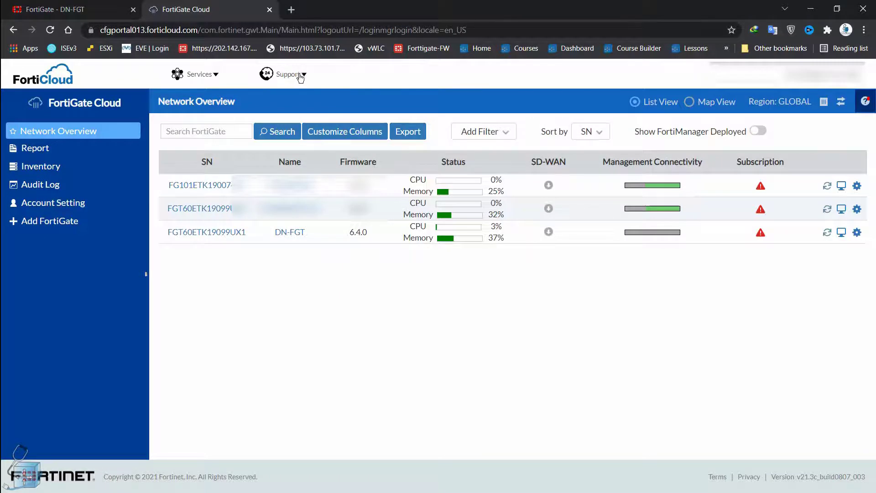
# Go to Support > Firmware Download and show the FortiOS Version Upgrade Path form
pyautogui.click(303, 75)
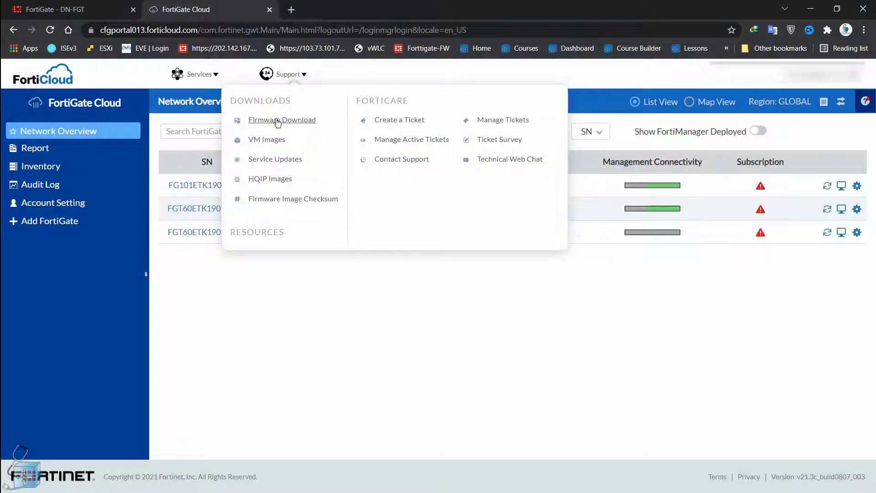
pyautogui.click(278, 121)
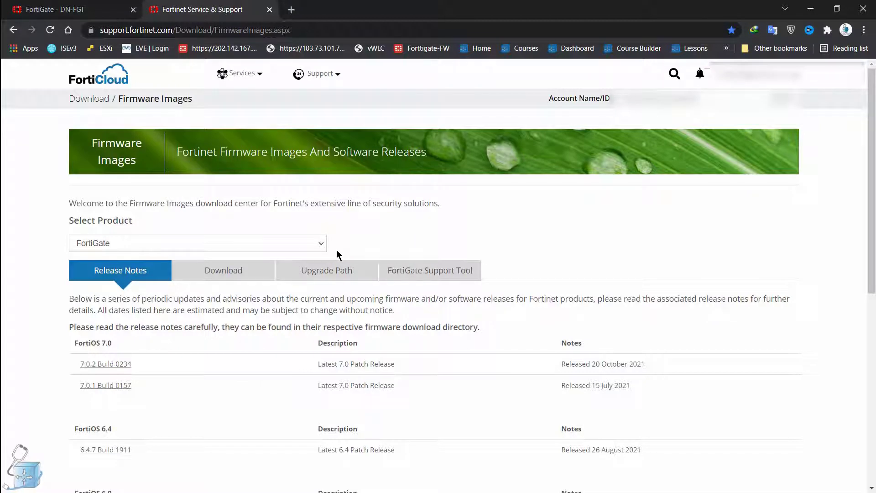
pyautogui.click(337, 276)
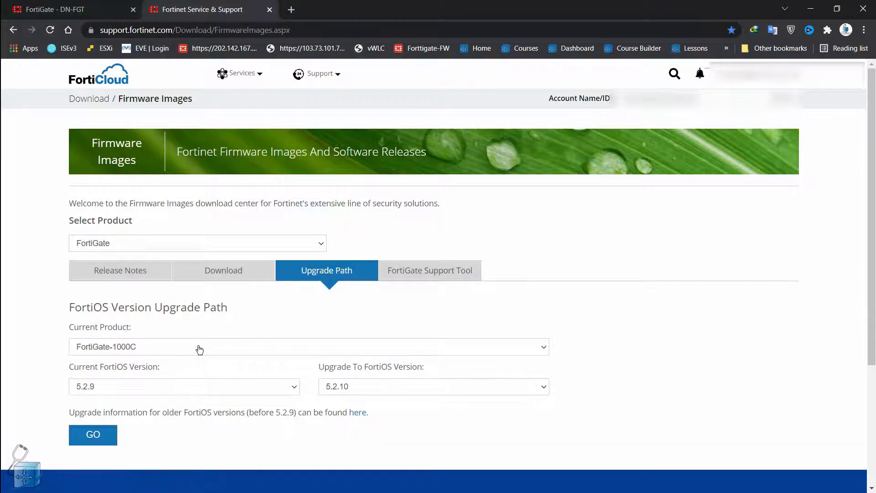
# Choose FortiGate-60E as the current product in the upgrade path form
pyautogui.click(251, 350)
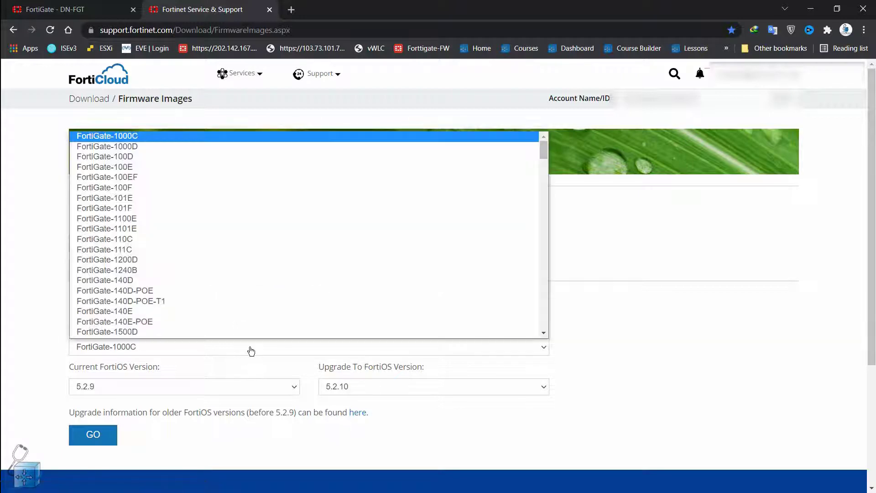
pyautogui.scroll(-1, 200, 274)
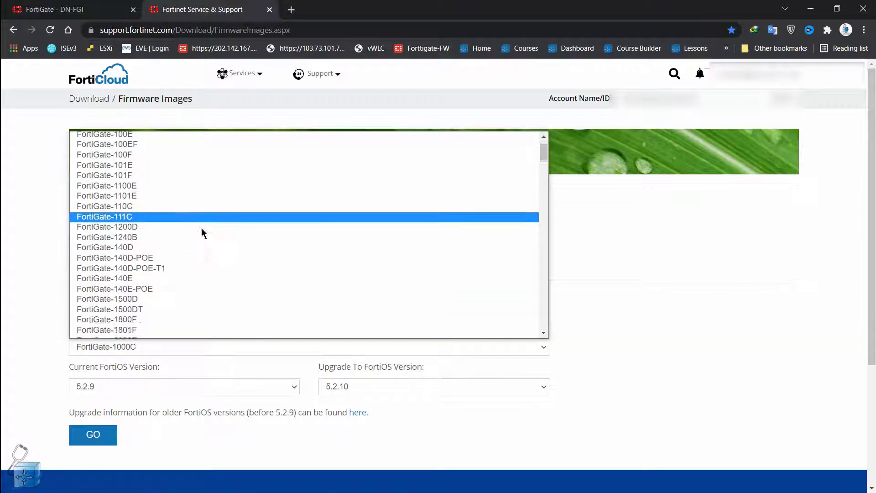
pyautogui.scroll(-7, 204, 233)
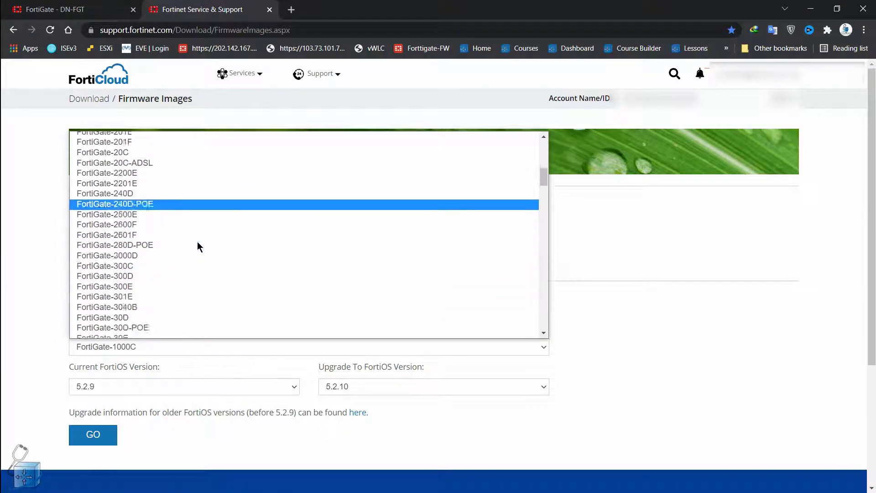
pyautogui.scroll(-14, 198, 247)
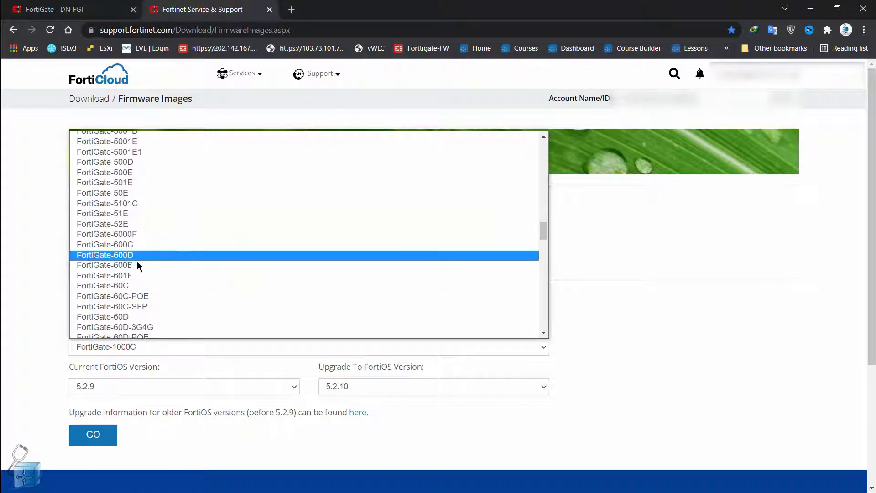
pyautogui.scroll(-4, 135, 261)
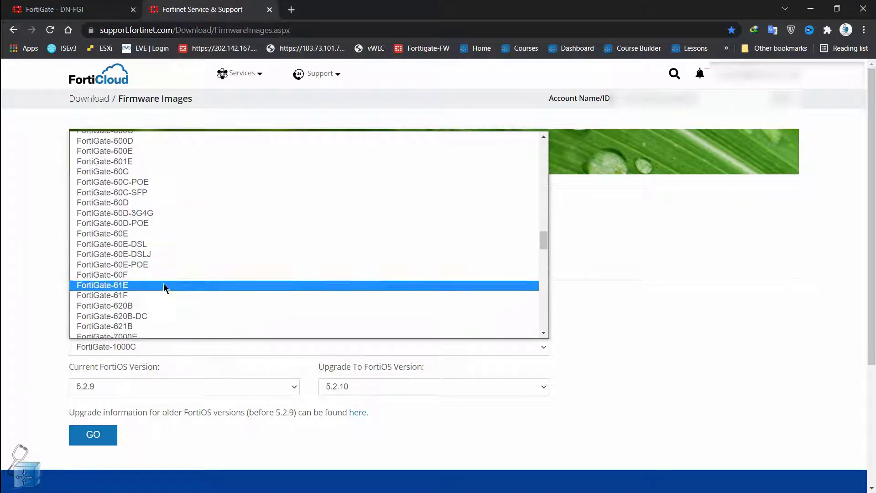
pyautogui.click(132, 235)
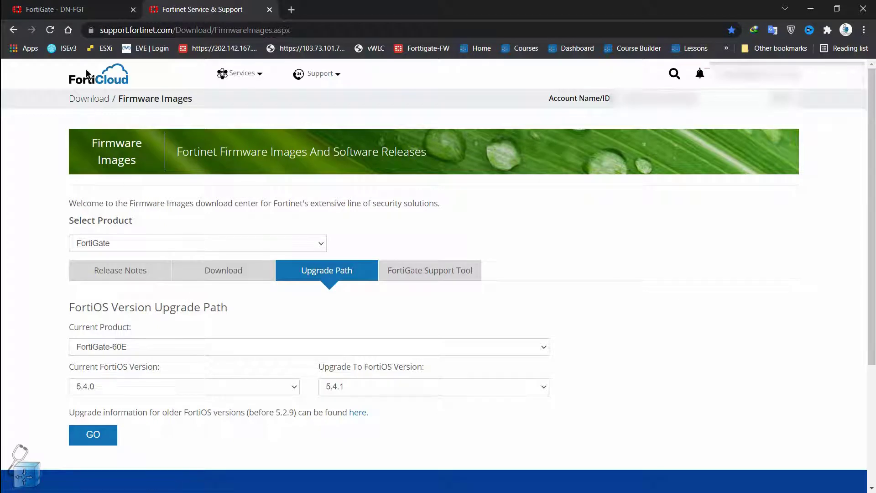
# After checking the firewall's dashboard firmware, set the current FortiOS version to 6.4.0
pyautogui.click(73, 9)
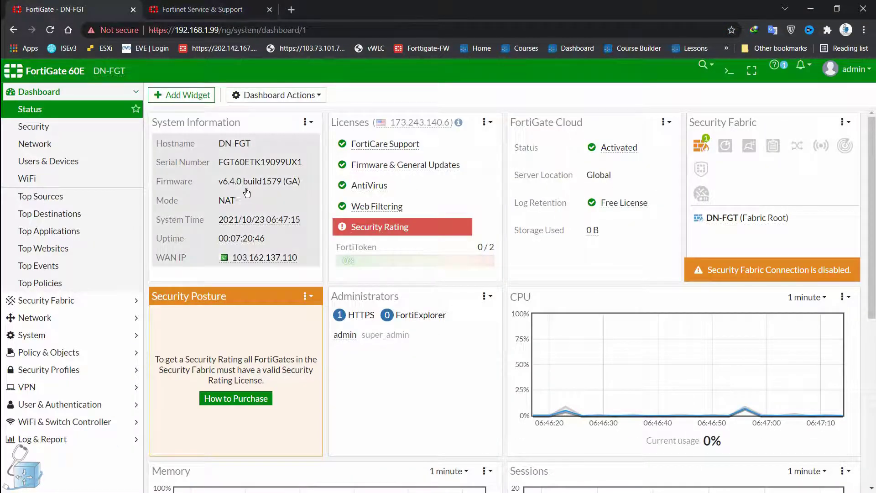
pyautogui.click(202, 9)
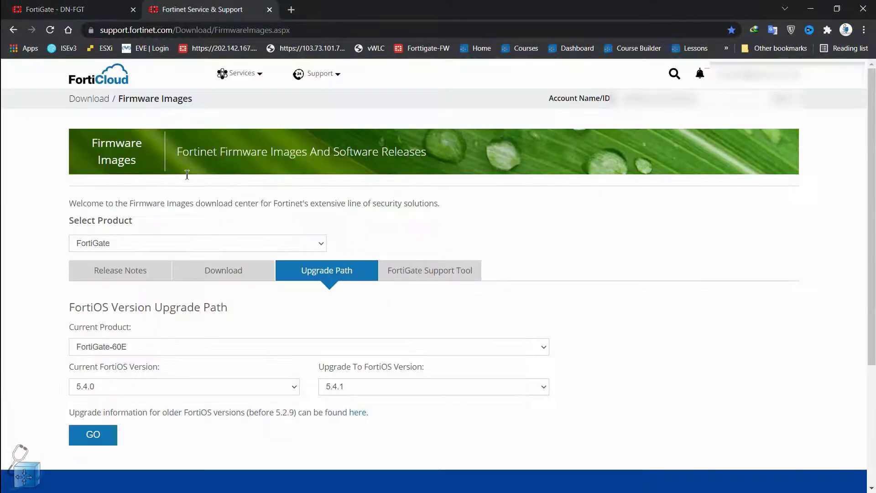
pyautogui.click(189, 388)
pyautogui.scroll(-5, 153, 290)
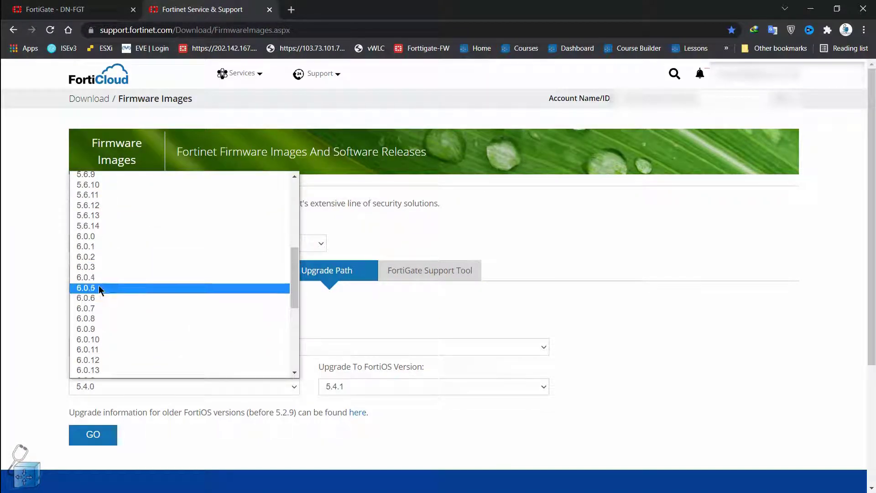
pyautogui.scroll(-5, 106, 285)
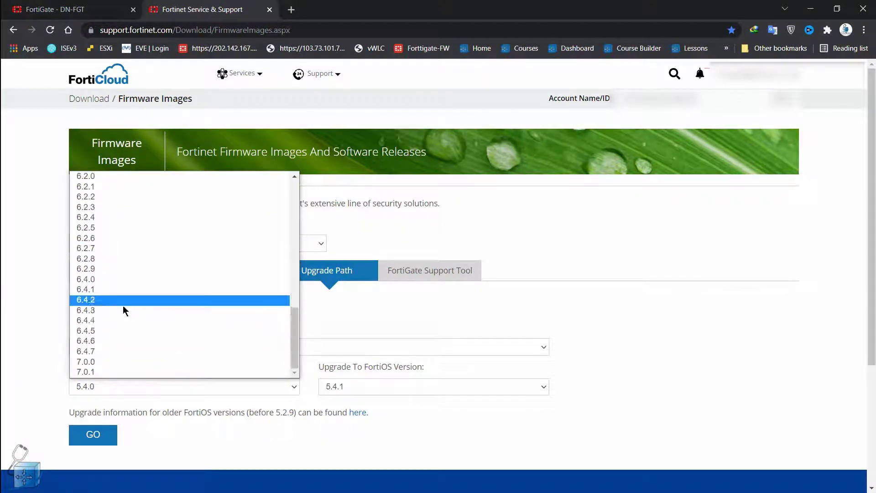
pyautogui.click(105, 279)
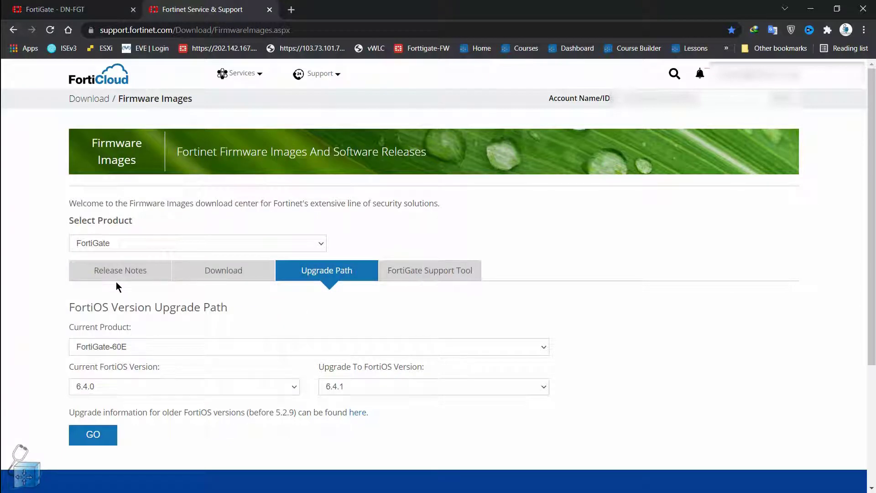
pyautogui.click(529, 393)
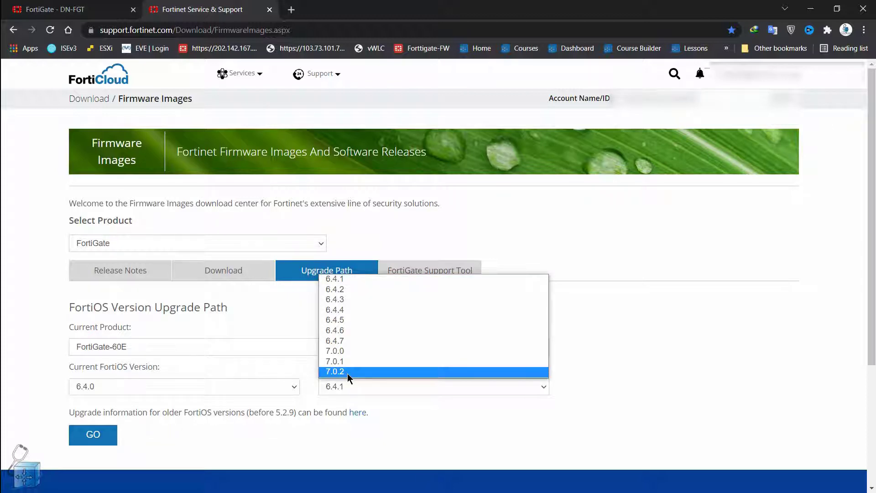
# Target 7.0.2 and generate the path 6.4.0 → 6.4.2 → 6.4.4 → 7.0.0 → 7.0.2
pyautogui.click(347, 373)
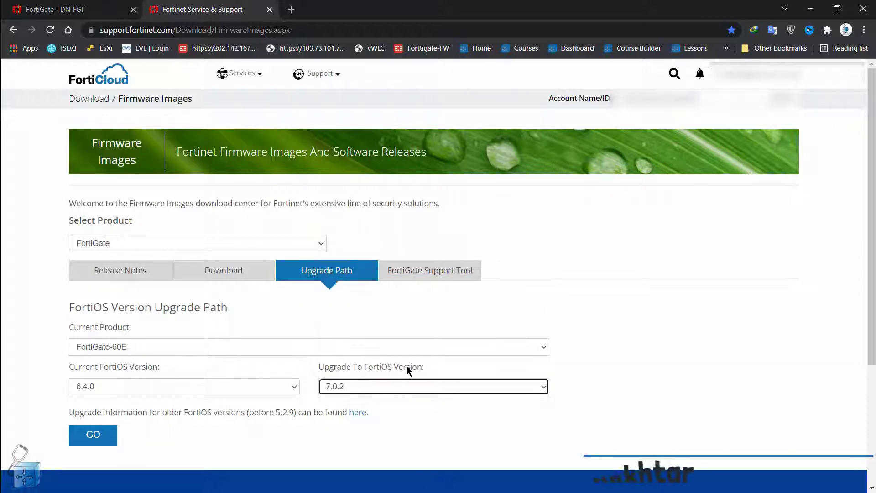
pyautogui.scroll(-1, 211, 336)
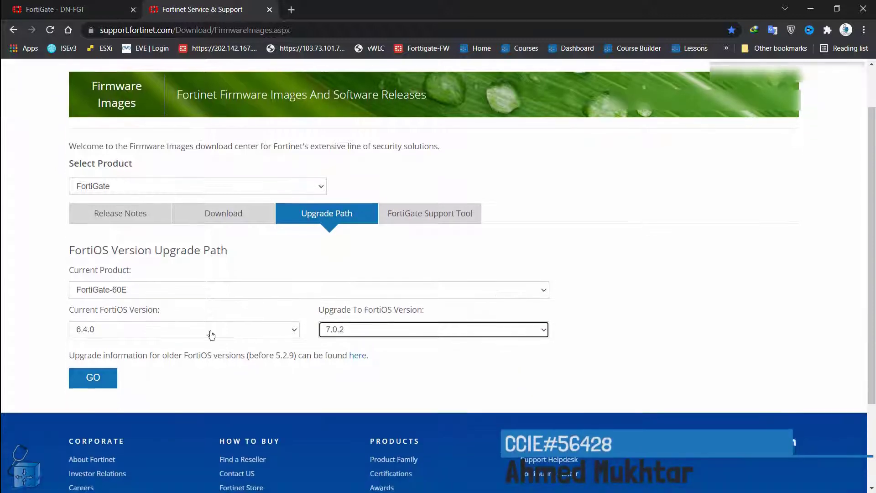
pyautogui.click(106, 384)
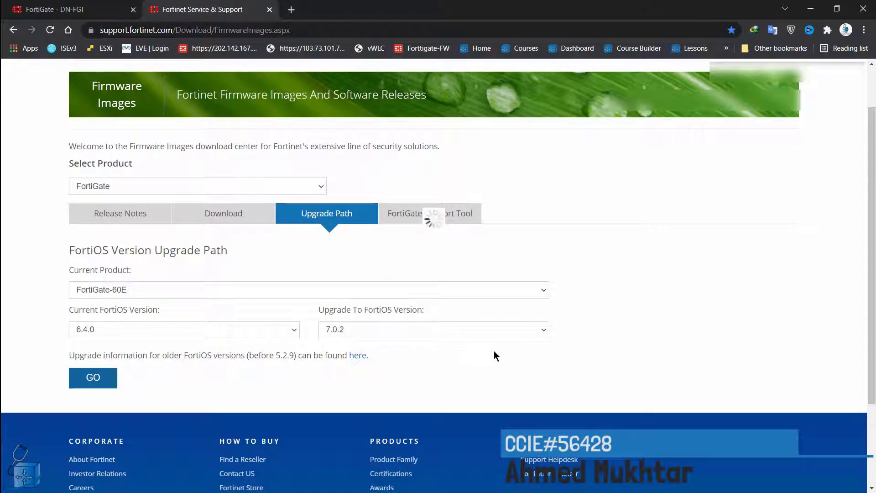
pyautogui.scroll(-2, 342, 374)
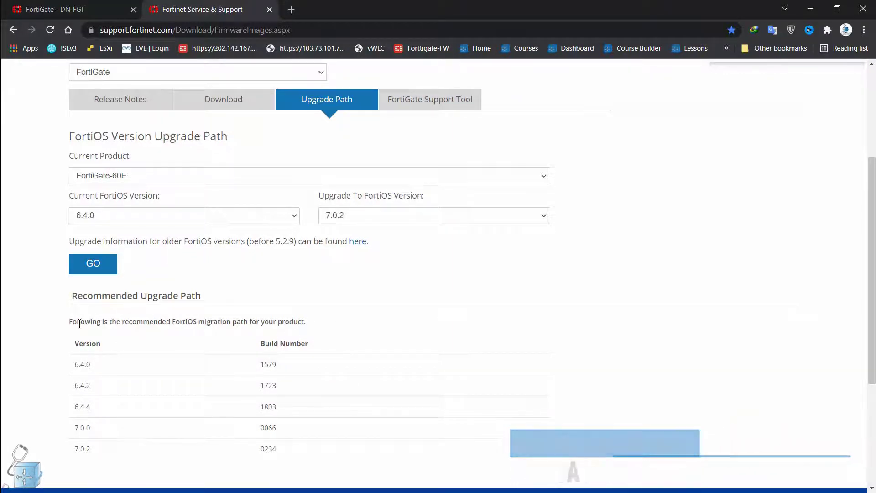
pyautogui.scroll(-1, 258, 342)
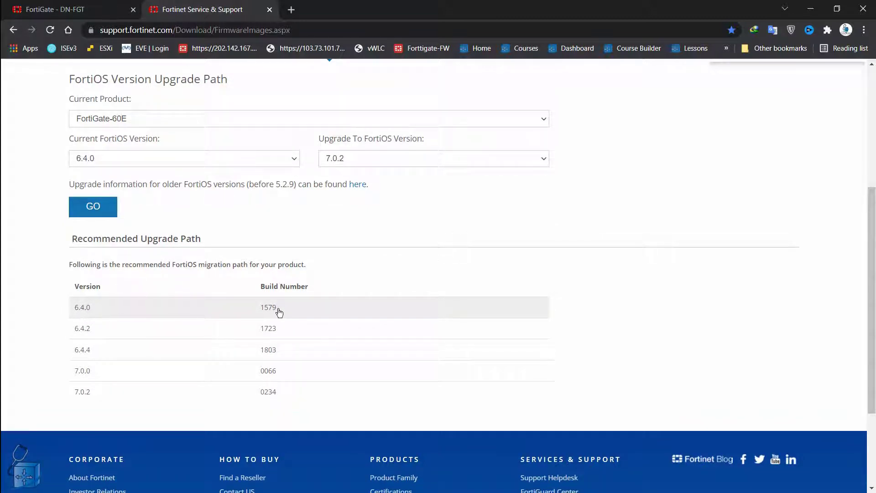
# Confirm the FortiGate runs v6.4.0 build1579, then duplicate the support page tab
pyautogui.click(73, 9)
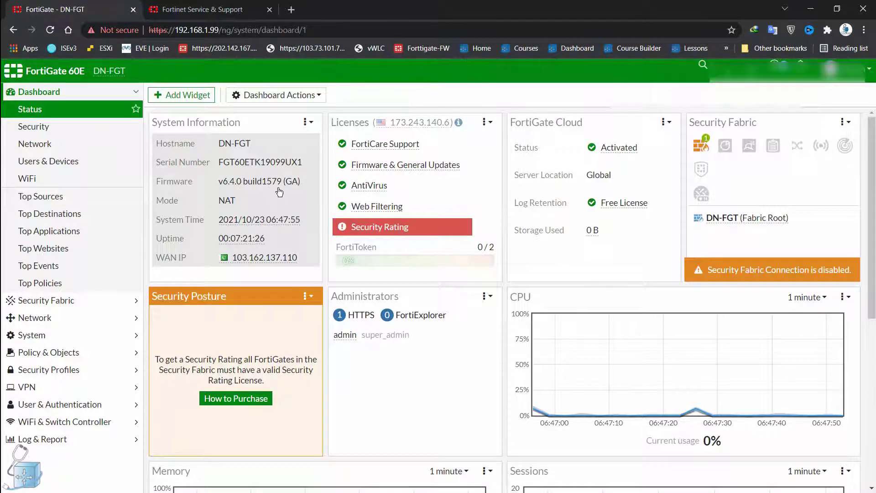
pyautogui.click(184, 9)
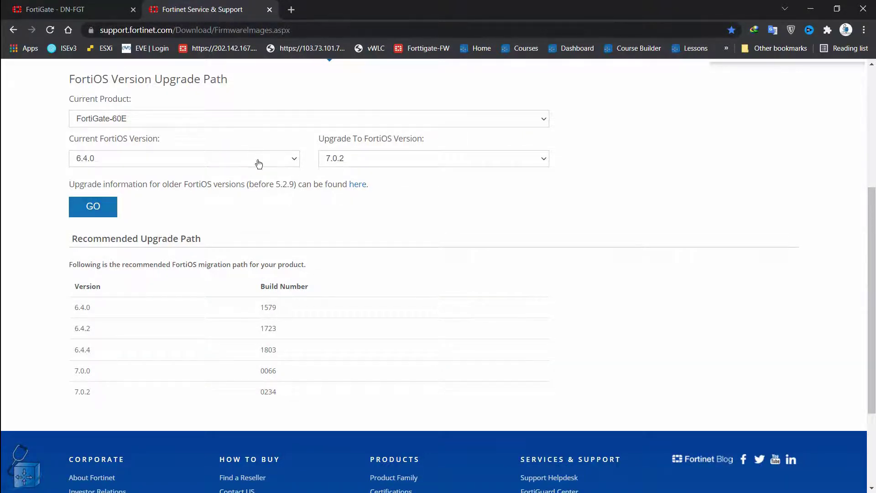
pyautogui.scroll(5, 258, 164)
pyautogui.scroll(-1, 252, 327)
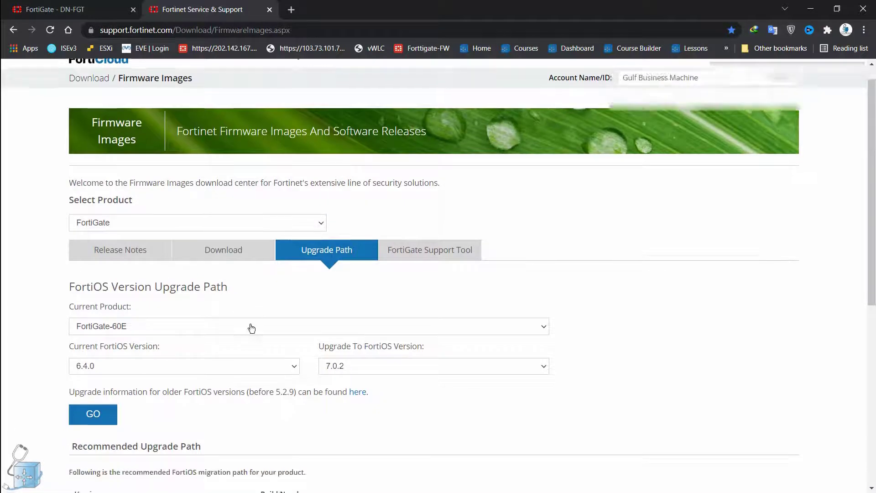
pyautogui.scroll(-7, 252, 328)
pyautogui.scroll(8, 223, 154)
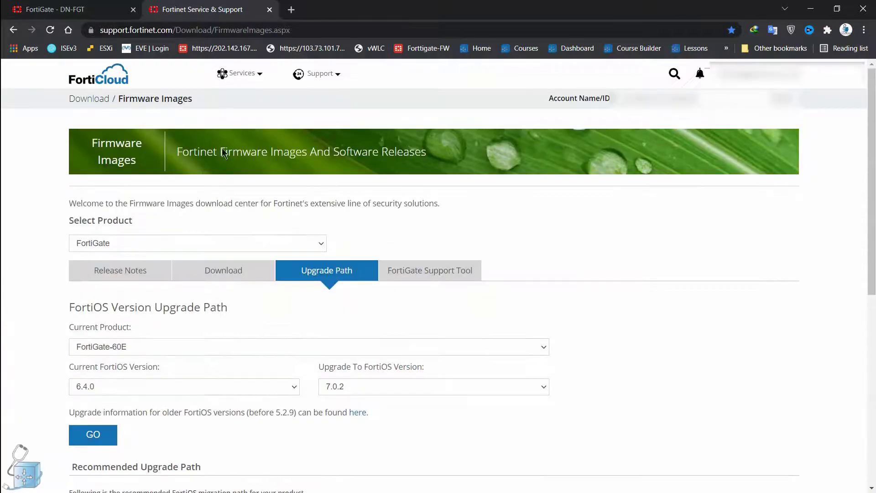
pyautogui.rightClick(200, 12)
pyautogui.click(240, 84)
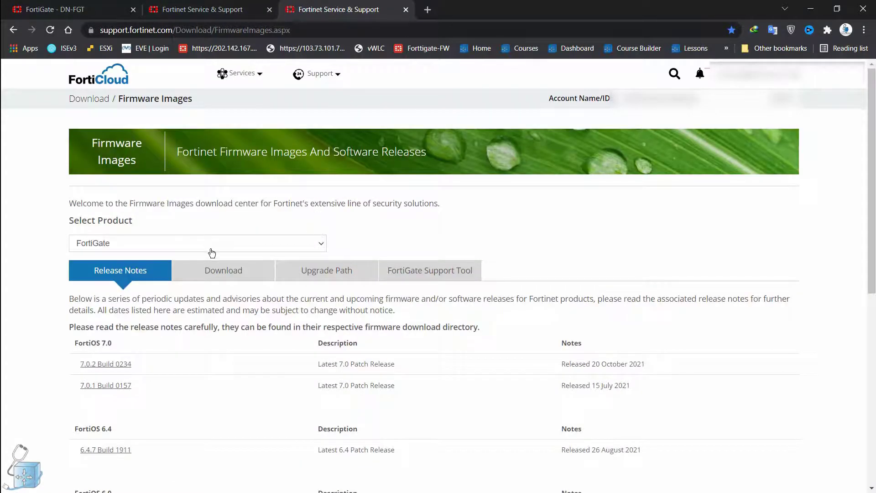
# Show the FortiGate firmware download folders and compare them with the recommended upgrade path
pyautogui.scroll(-7, 221, 262)
pyautogui.scroll(8, 222, 262)
pyautogui.click(224, 274)
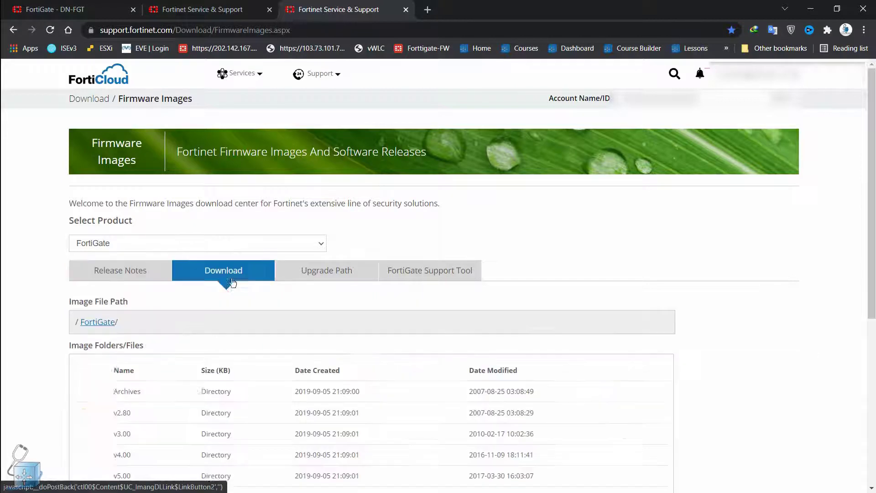
pyautogui.click(205, 10)
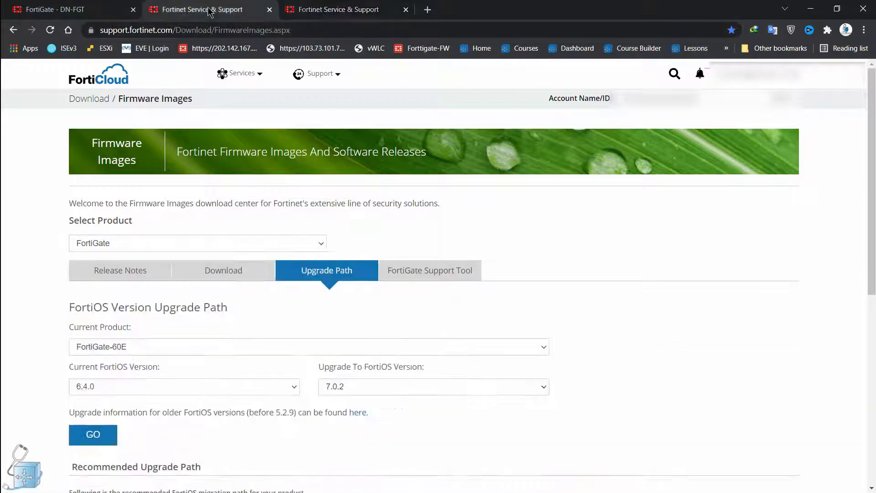
pyautogui.scroll(-1, 255, 250)
pyautogui.scroll(-5, 254, 250)
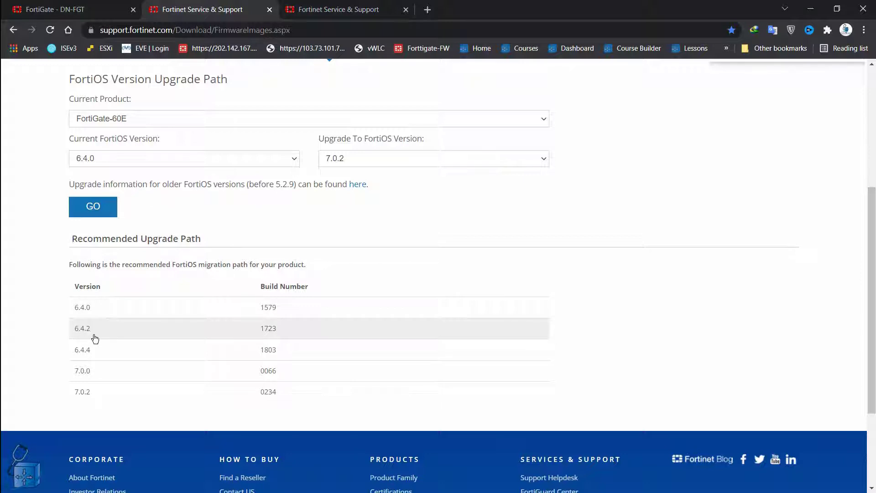
# Browse into the v6.00 folder, then the 6.4 folder listing builds 6.4.0–6.4.7
pyautogui.click(320, 10)
pyautogui.scroll(-3, 181, 264)
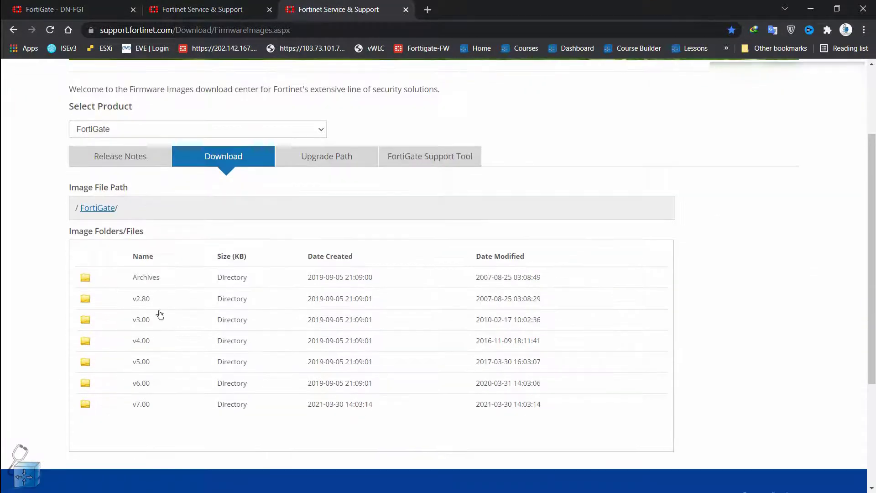
pyautogui.click(146, 387)
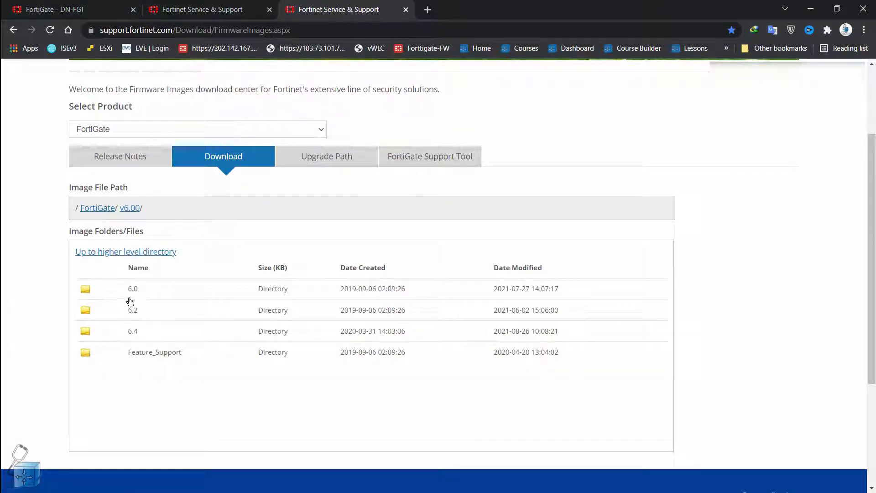
pyautogui.click(179, 6)
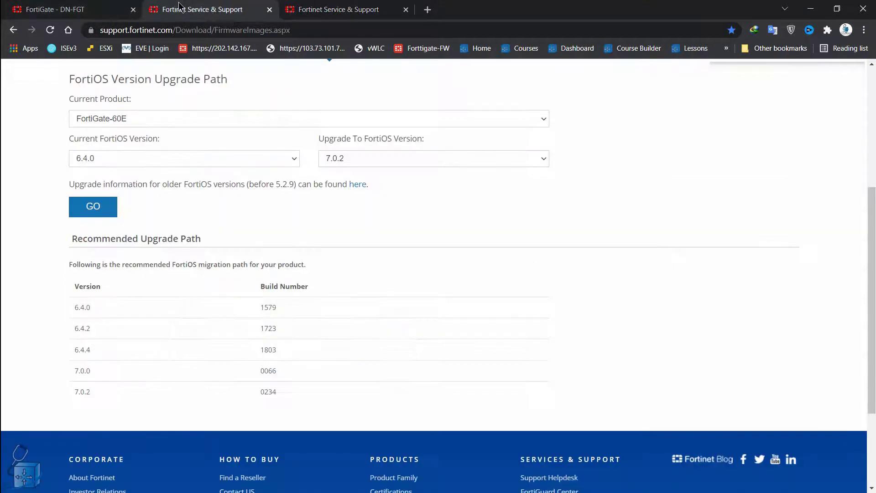
pyautogui.click(320, 9)
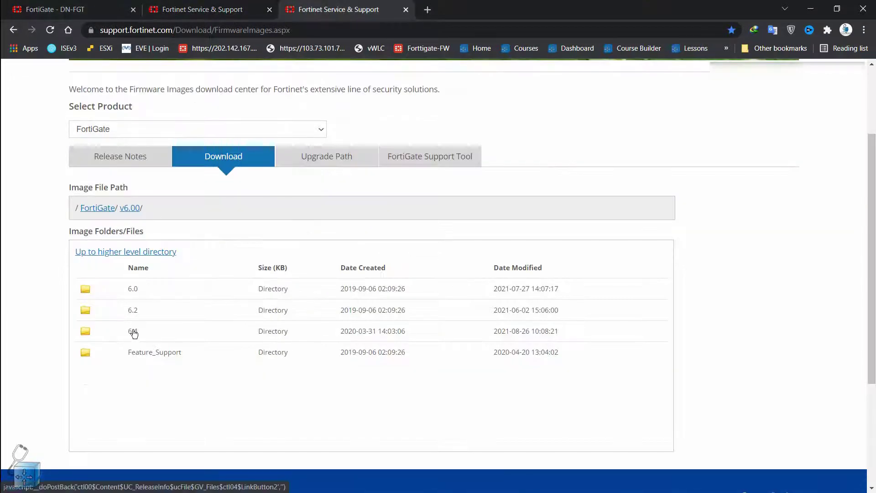
pyautogui.click(133, 332)
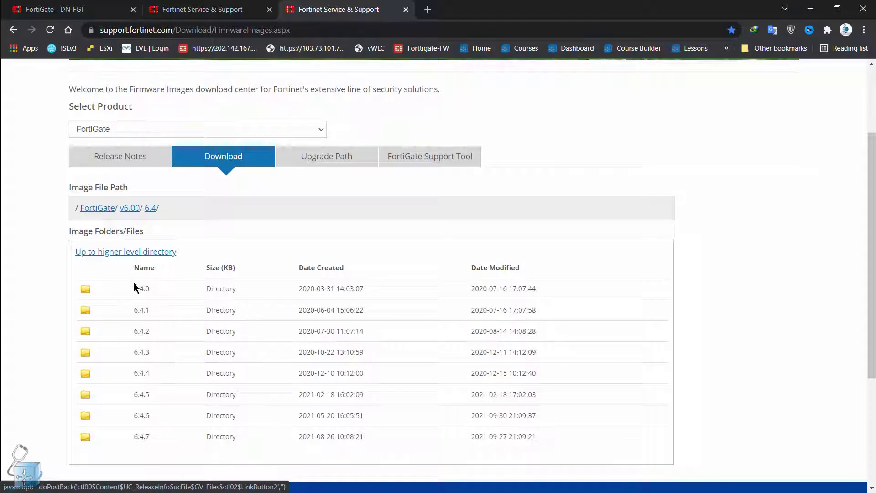
pyautogui.scroll(-2, 162, 301)
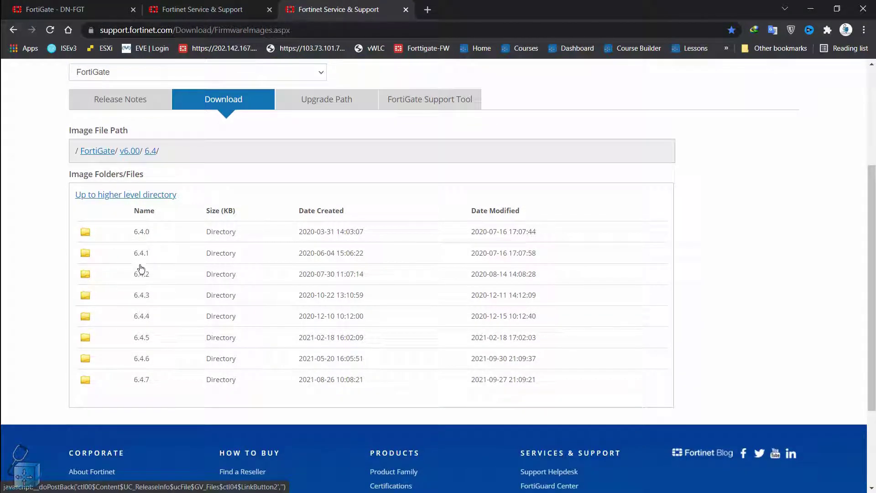
# Open the 6.4.2 folder and locate FGT_60E-v6-build1723-FORTINET.out by searching FGT_60E
pyautogui.click(141, 276)
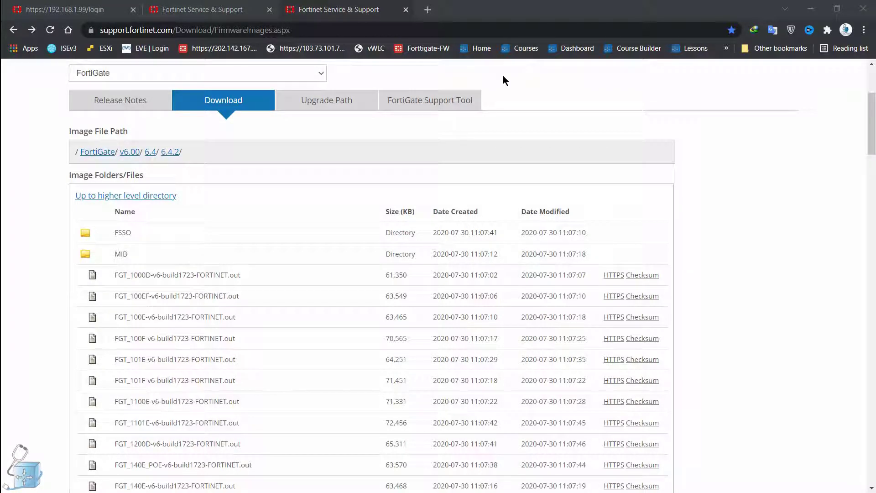
pyautogui.click(599, 116)
pyautogui.hotkey('ctrl', 'f')
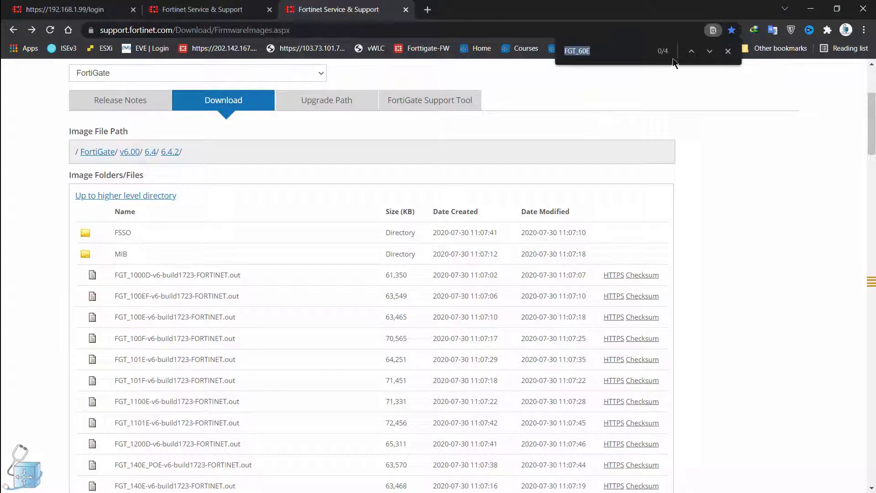
pyautogui.click(623, 51)
pyautogui.moveTo(581, 53); pyautogui.dragTo(593, 54)
pyautogui.click(619, 55)
pyautogui.press('Return')
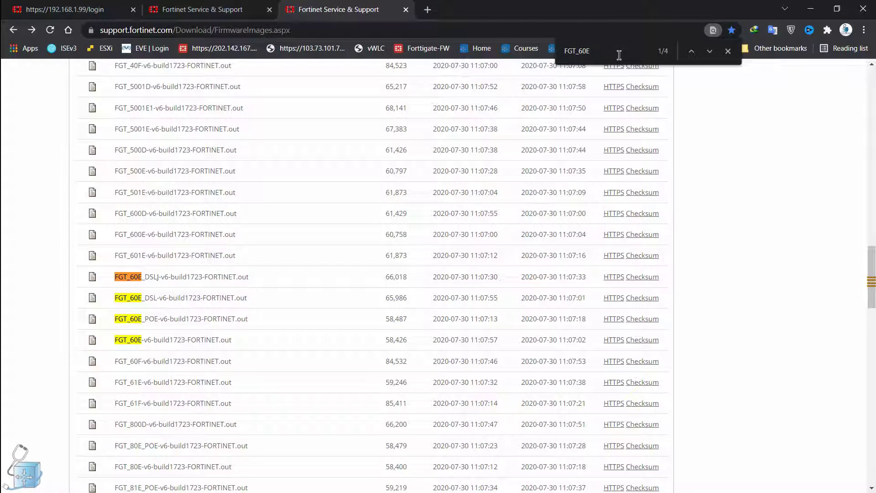
pyautogui.press('Return')
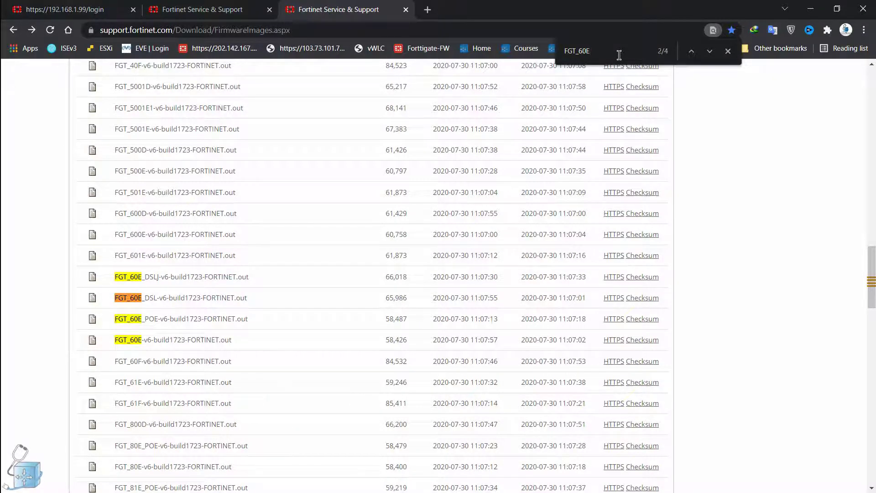
pyautogui.press('Return')
pyautogui.press('Return')
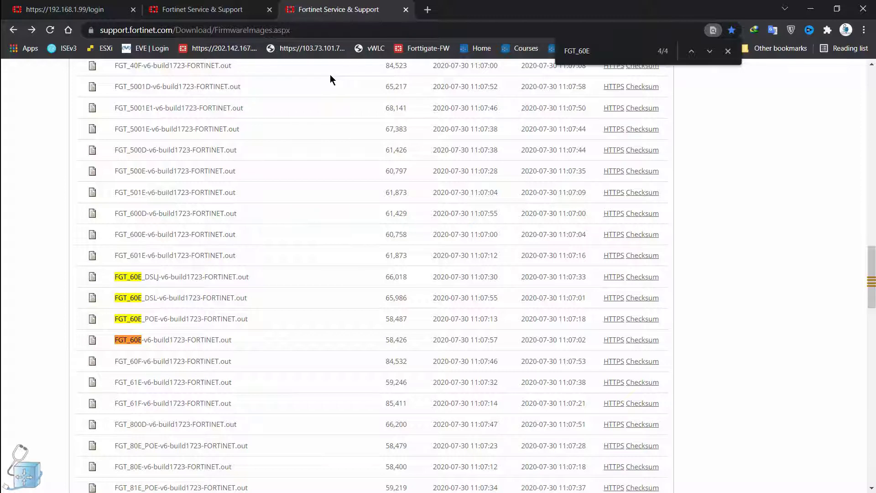
pyautogui.hotkey('ctrl', '1')
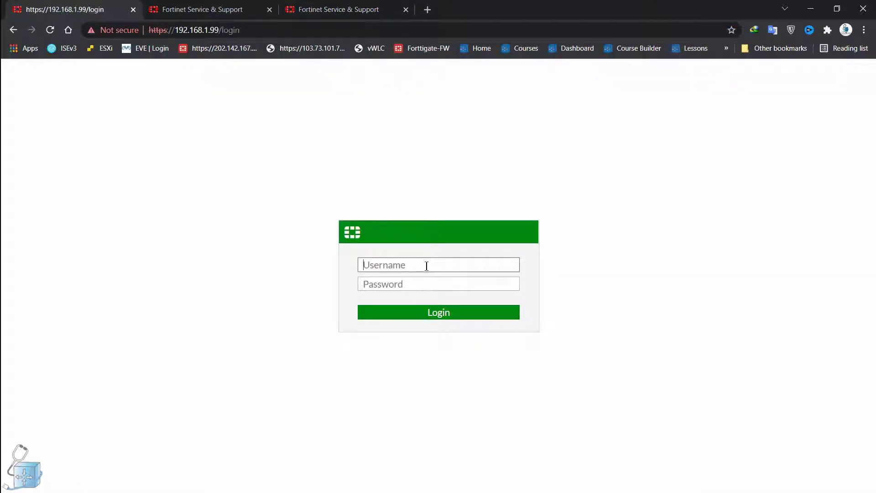
# Log in to the FortiGate web GUI with the admin username and password
pyautogui.write('admin')
pyautogui.press('Tab')
pyautogui.write('••')
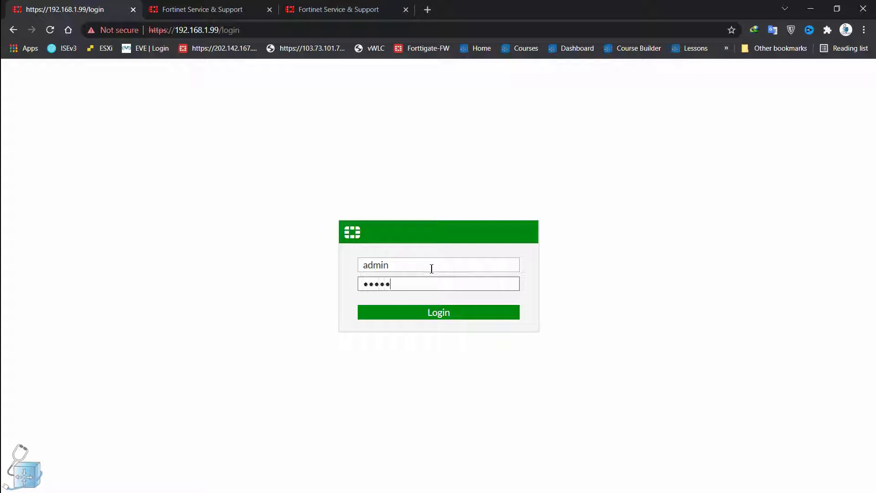
pyautogui.press('Return')
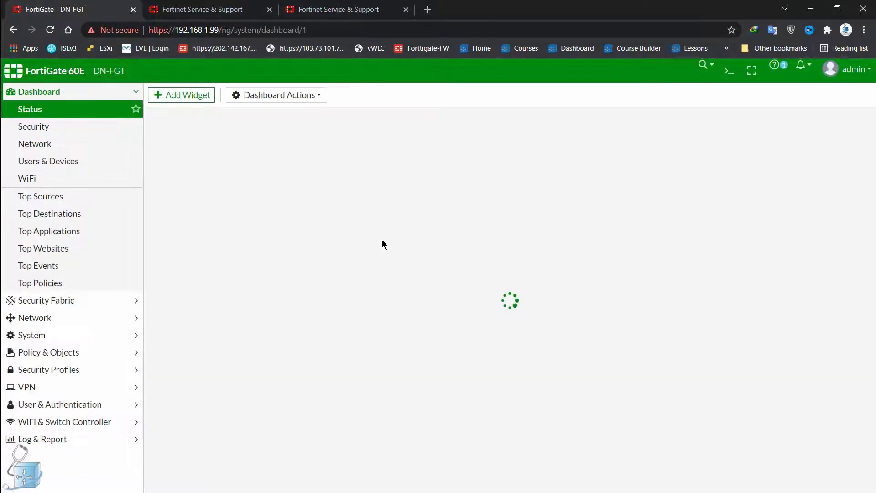
# Open System > Firmware and bring up the file chooser for uploading firmware
pyautogui.click(89, 340)
pyautogui.click(60, 197)
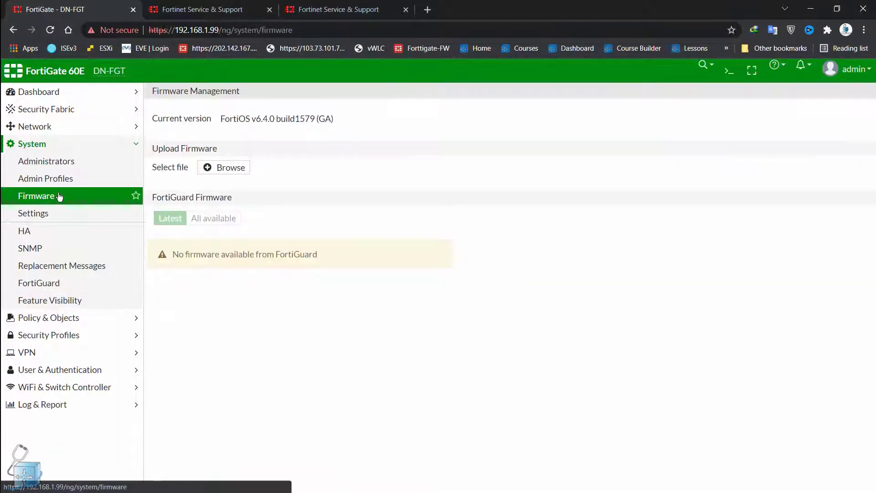
pyautogui.click(225, 169)
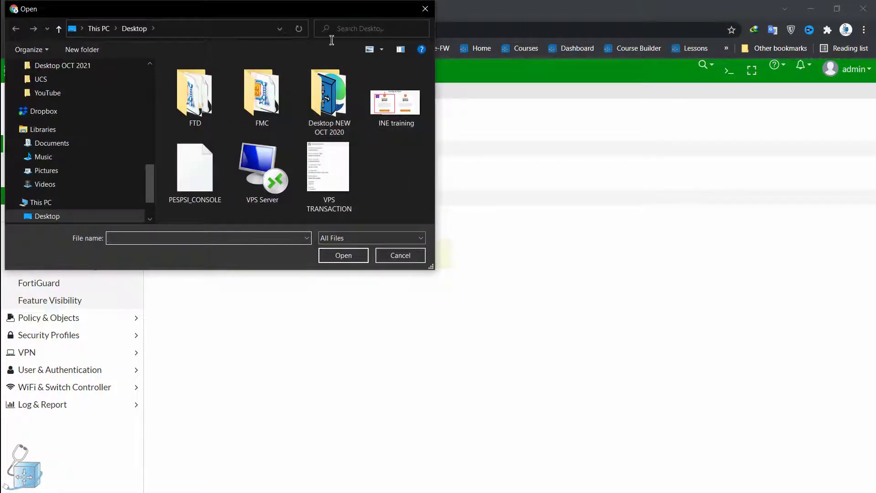
# Close the file chooser and return to the FortiGate-60E recommended upgrade path tab
pyautogui.click(425, 9)
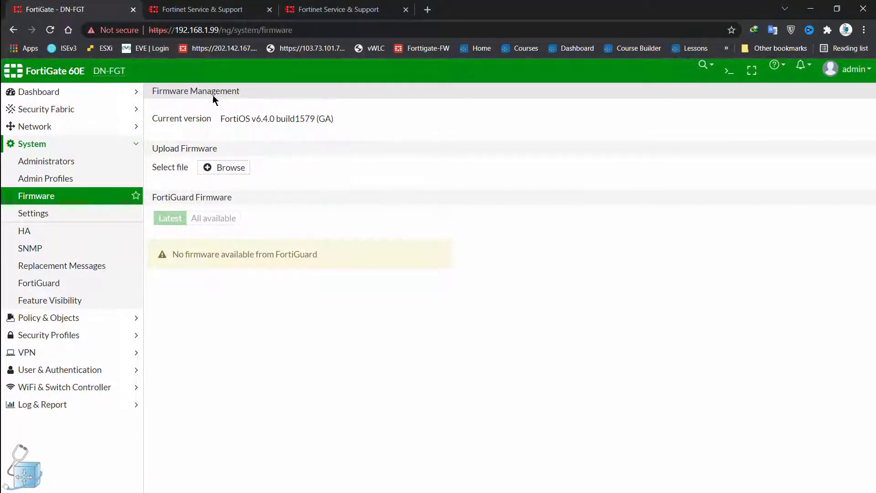
pyautogui.click(221, 9)
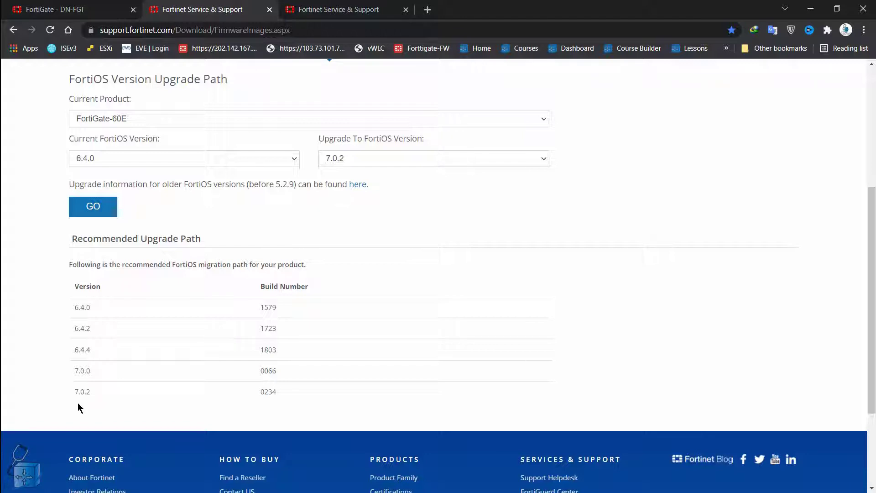
pyautogui.click(71, 9)
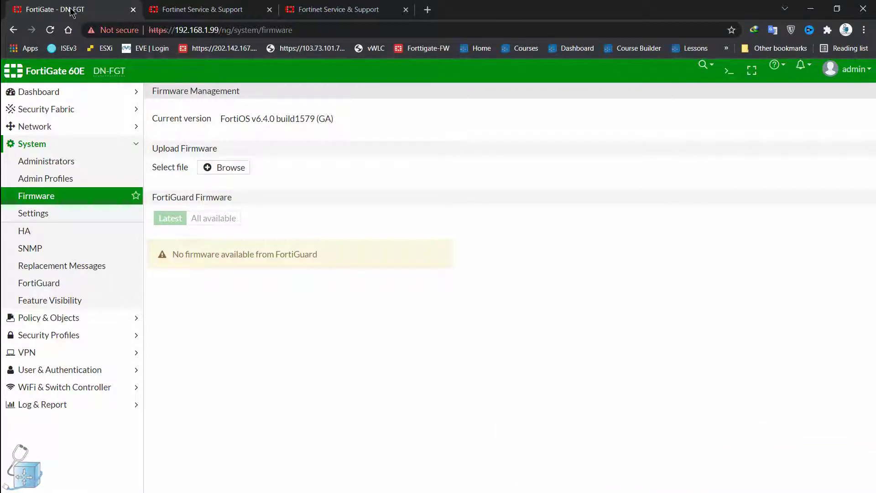
pyautogui.click(183, 9)
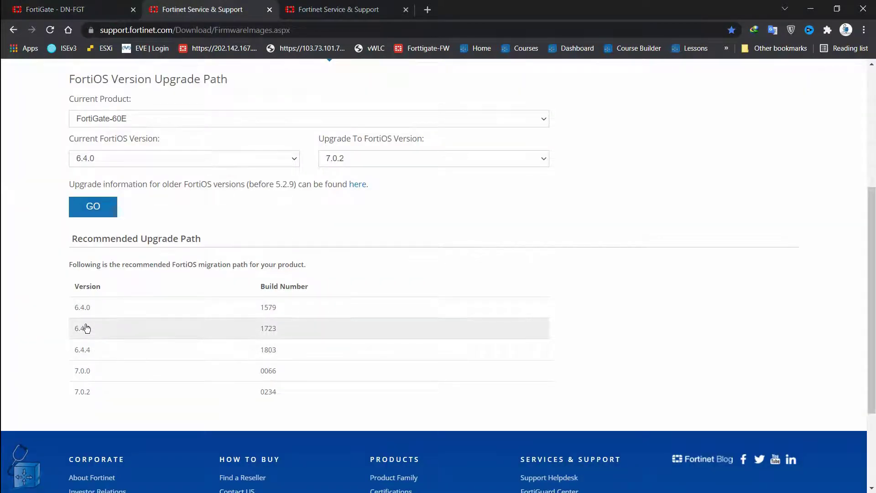
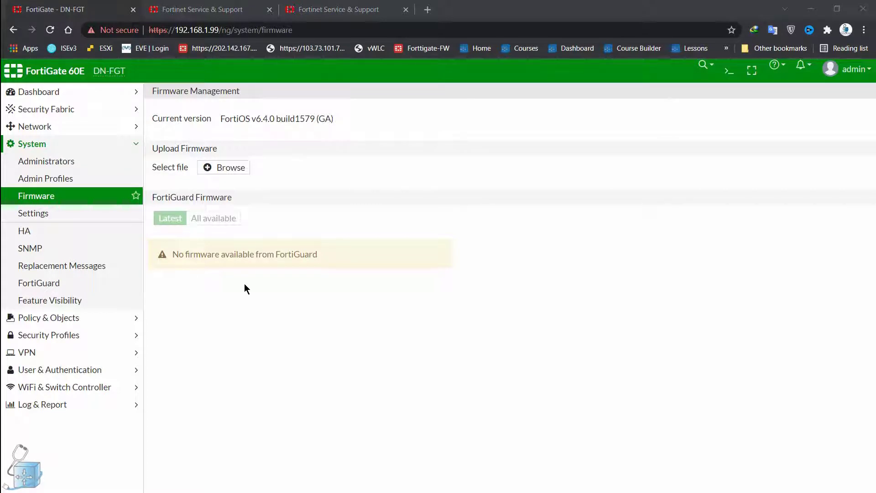
pyautogui.click(118, 92)
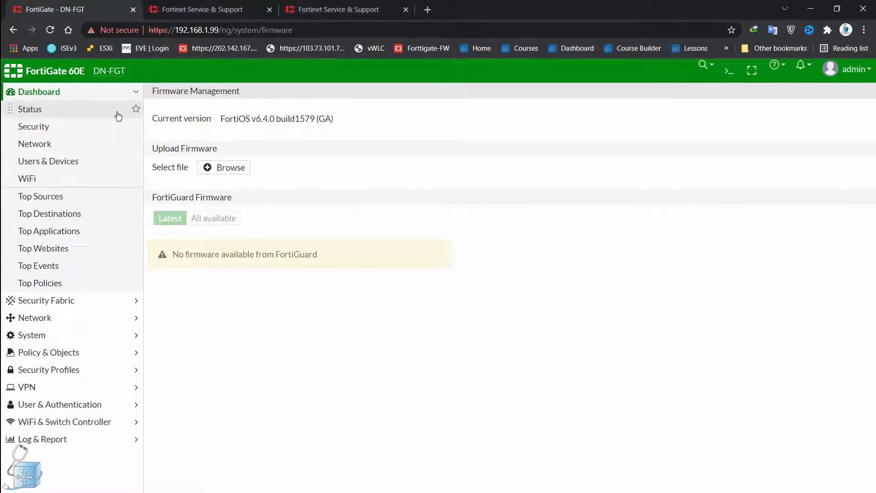
pyautogui.click(86, 115)
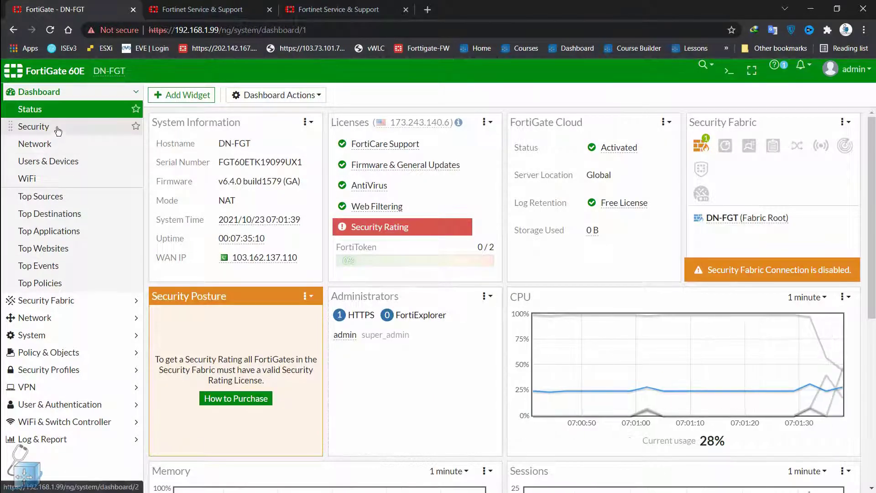
pyautogui.click(131, 93)
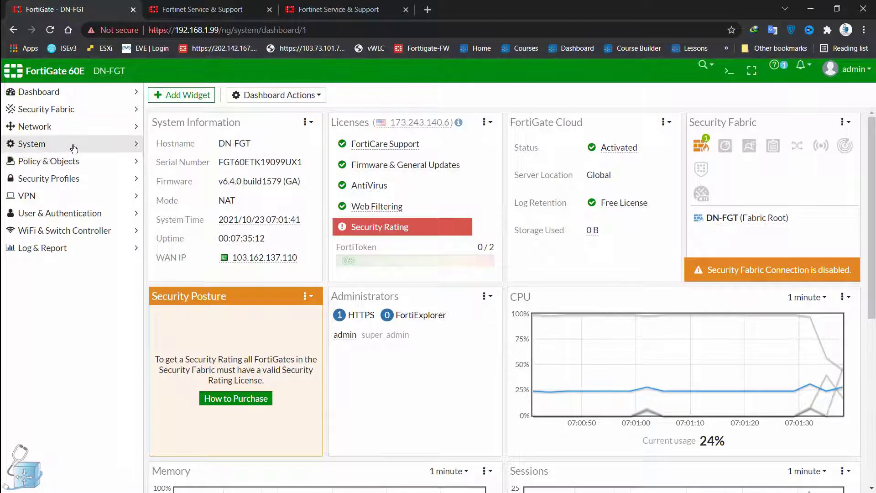
pyautogui.click(74, 149)
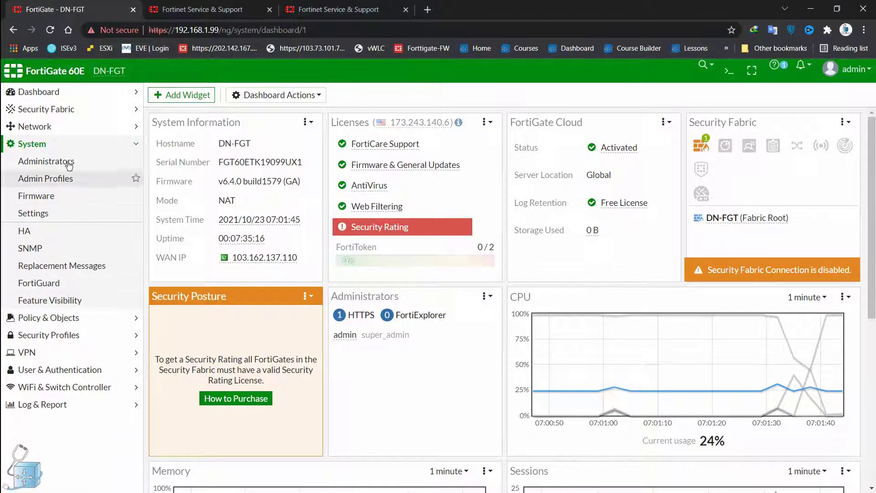
pyautogui.click(39, 196)
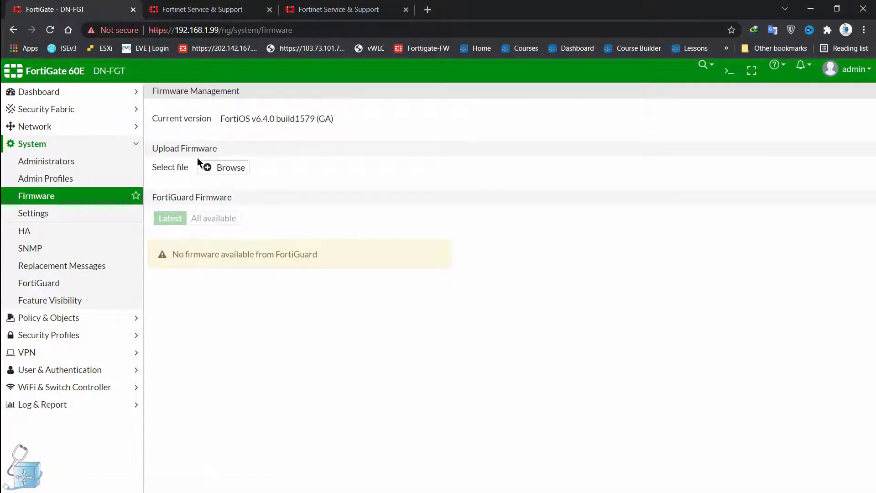
pyautogui.moveTo(173, 254); pyautogui.dragTo(317, 255)
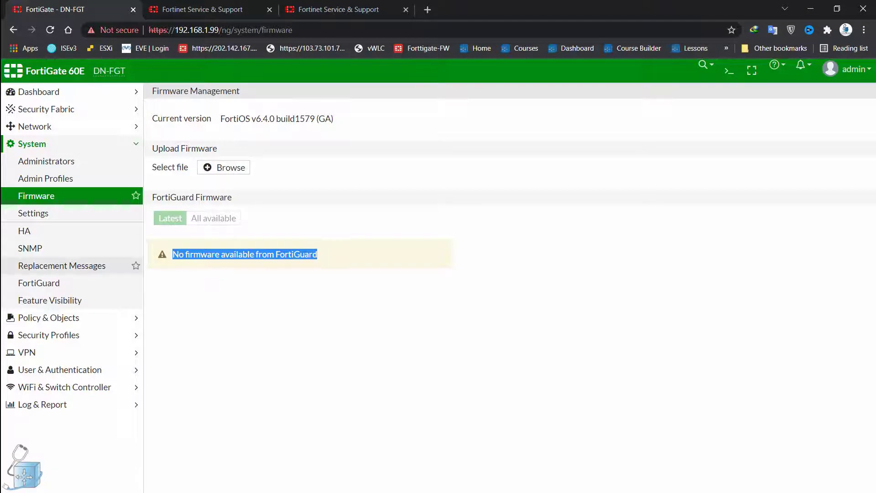
# Open the CLI Console and enter the config system central-management context
pyautogui.press('super')
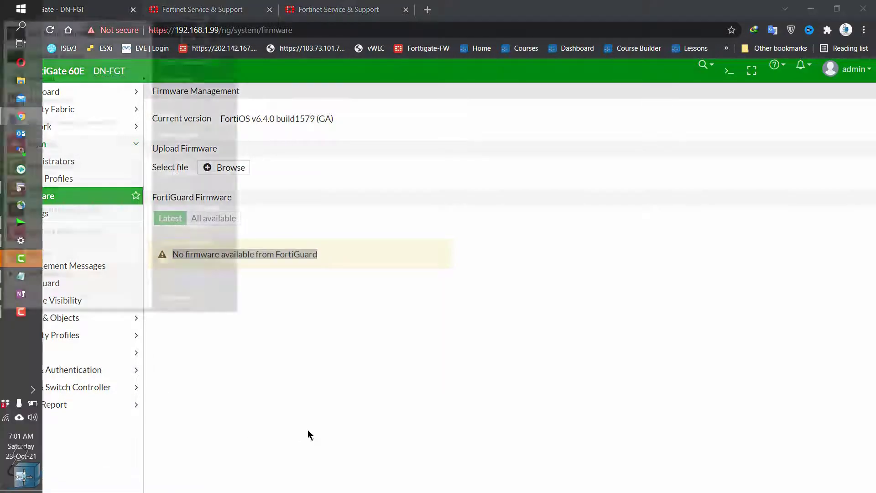
pyautogui.click(19, 350)
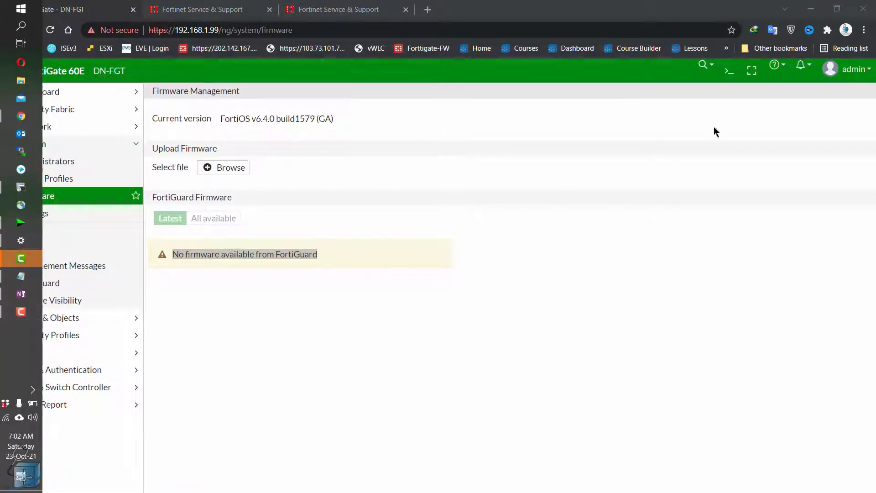
pyautogui.click(728, 73)
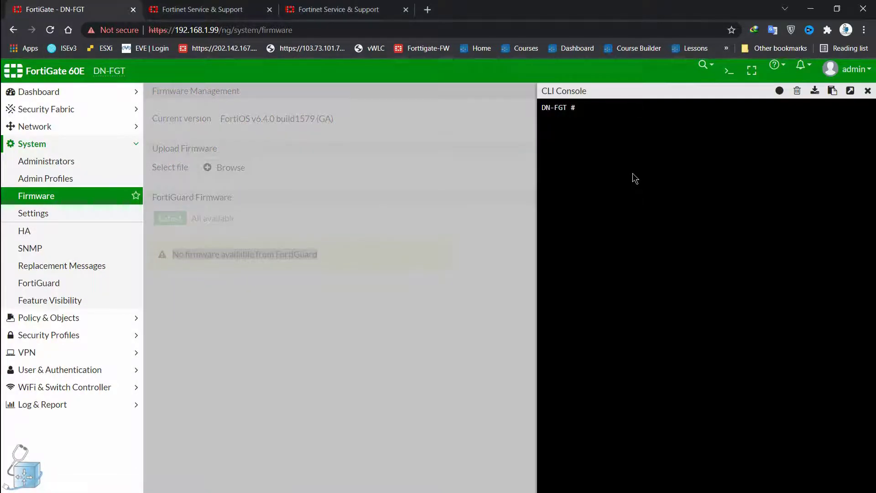
pyautogui.write('config system central-management')
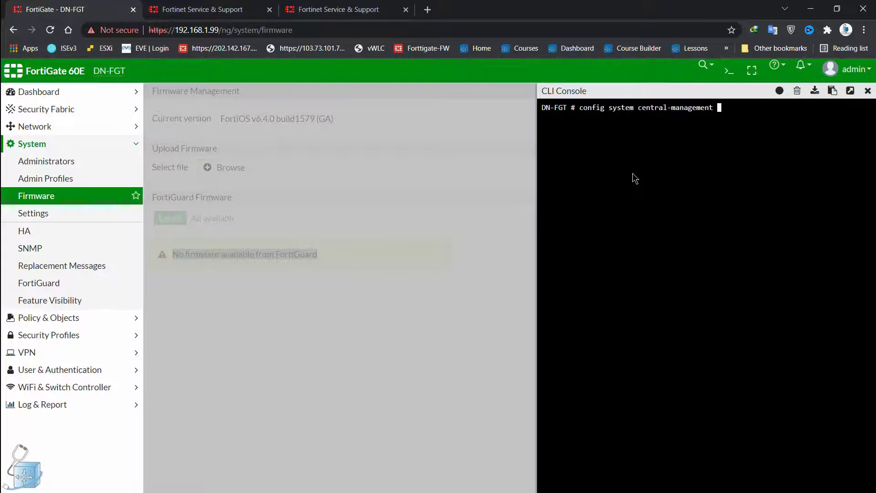
pyautogui.press('Return')
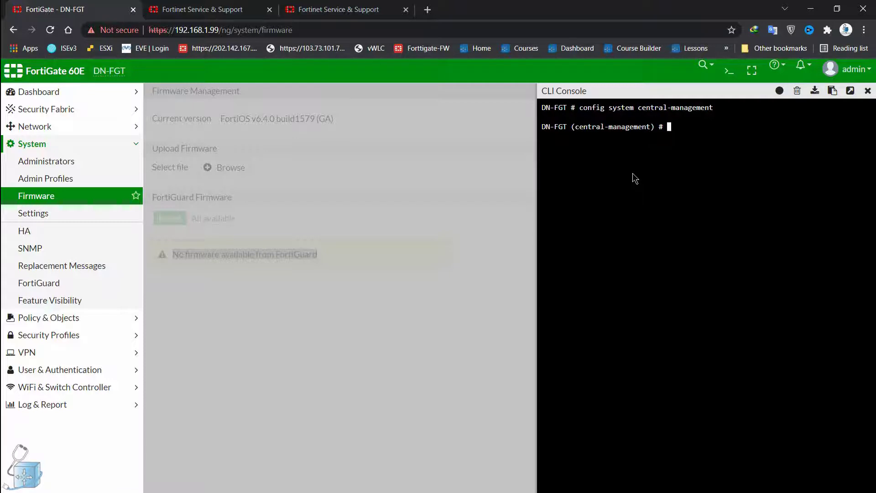
# Set allow-remote-firmware-upgrade to enable, end the configuration, and close the console
pyautogui.write('set all')
pyautogui.press('Tab')
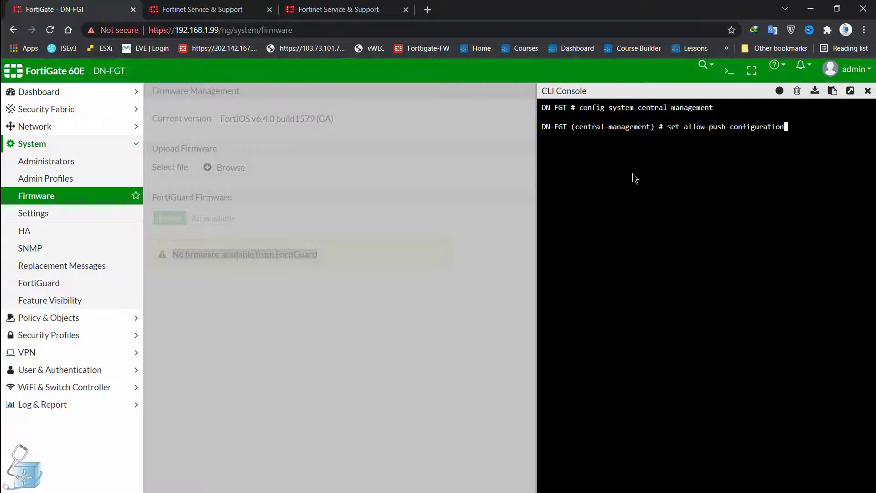
pyautogui.press('Tab')
pyautogui.press('Tab')
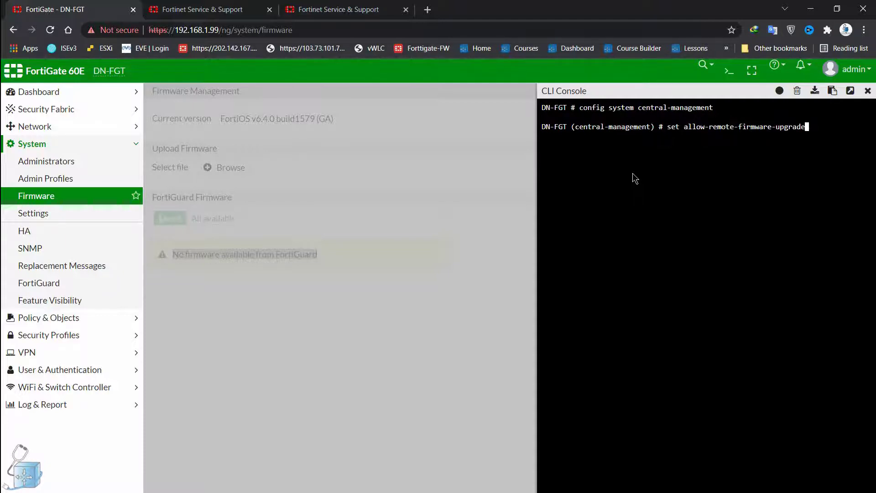
pyautogui.write('enable')
pyautogui.press('Return')
pyautogui.write('end')
pyautogui.press('Return')
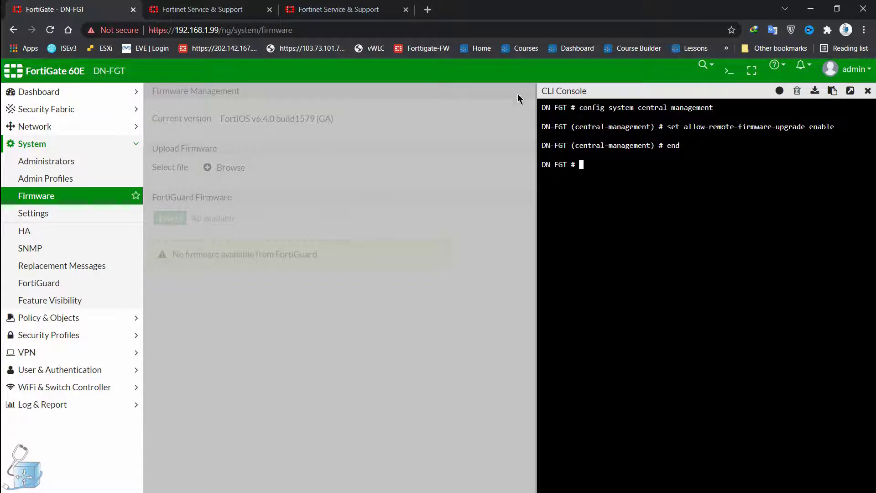
pyautogui.click(867, 90)
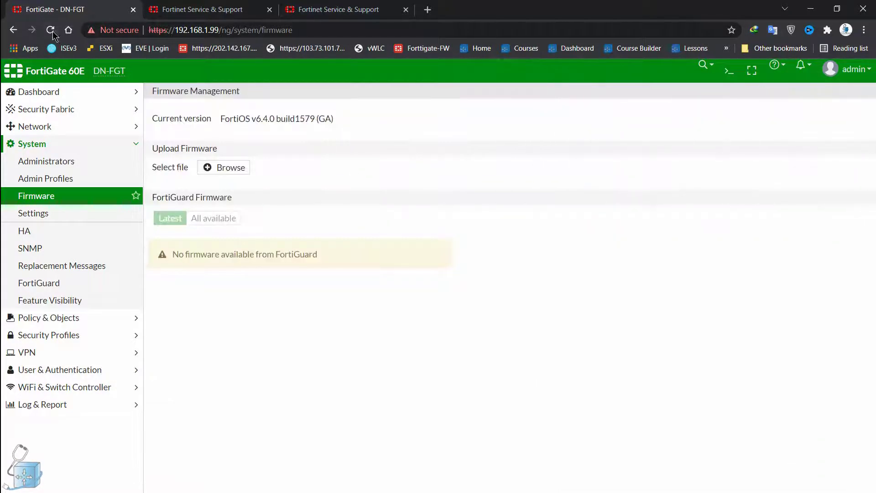
# Reload the Firmware page, review the FortiOS v7.0.2 build0234 details, then view the support site's upgrade path
pyautogui.click(50, 30)
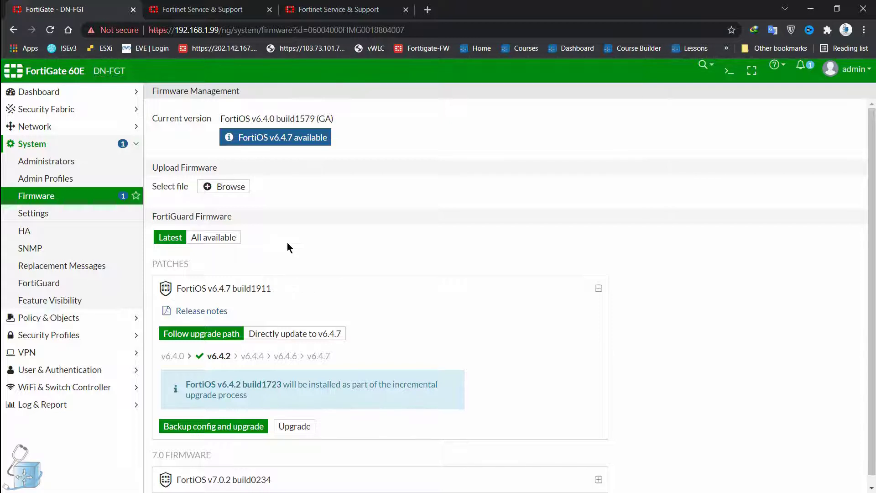
pyautogui.scroll(-1, 306, 240)
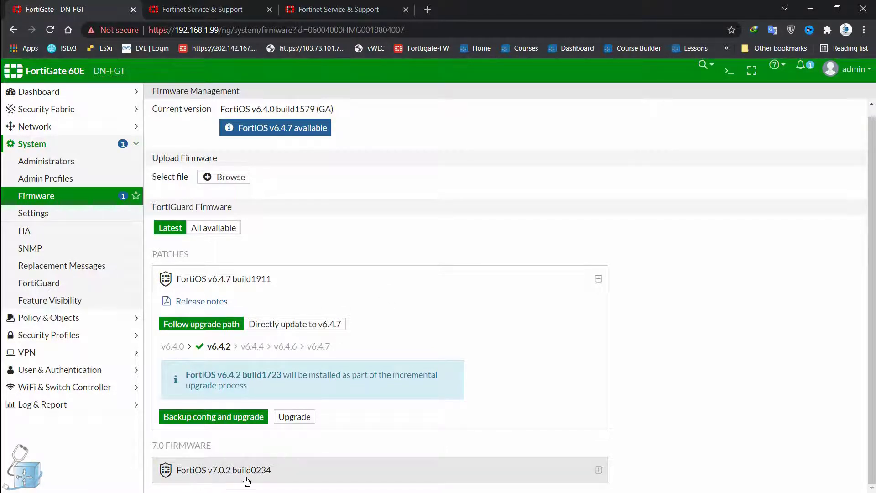
pyautogui.click(290, 478)
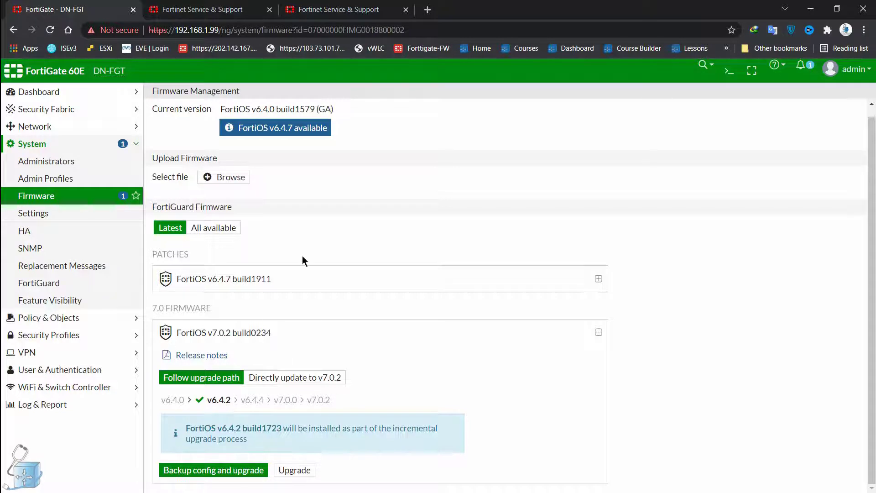
pyautogui.click(183, 10)
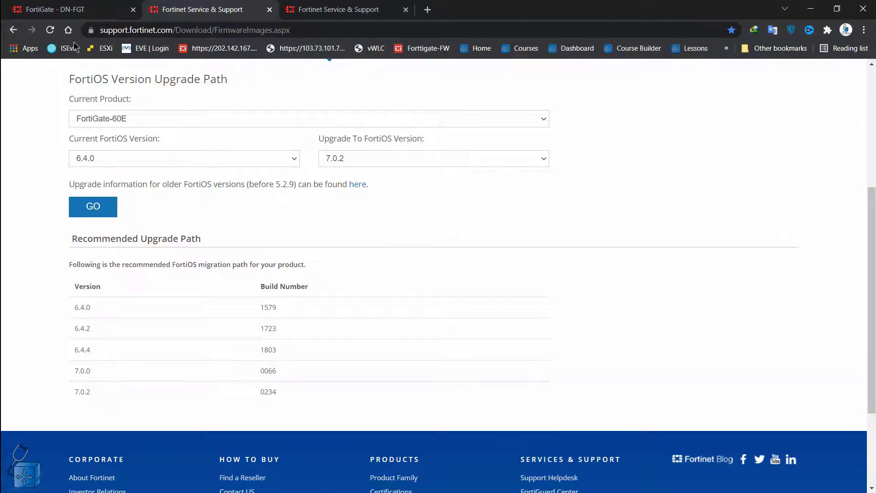
# Return to the 'FortiGate - DN-FGT' tab showing v6.4.2 build1723 as the next upgrade
pyautogui.click(75, 15)
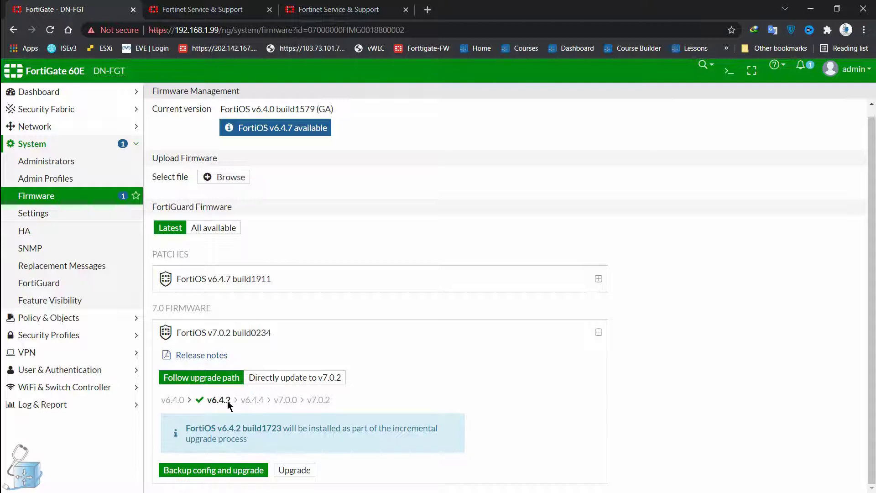
# Back up the config and upgrade to FortiOS v6.4.2 build1723, confirming the reboot
pyautogui.click(230, 474)
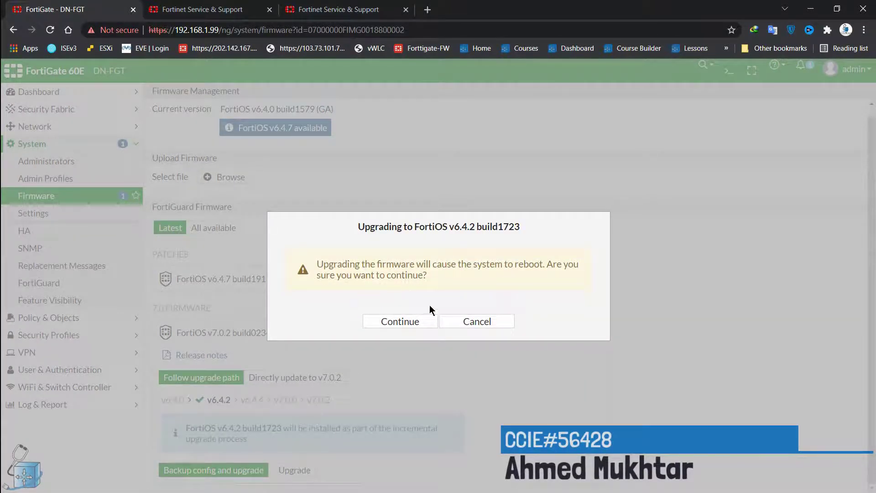
pyautogui.click(400, 320)
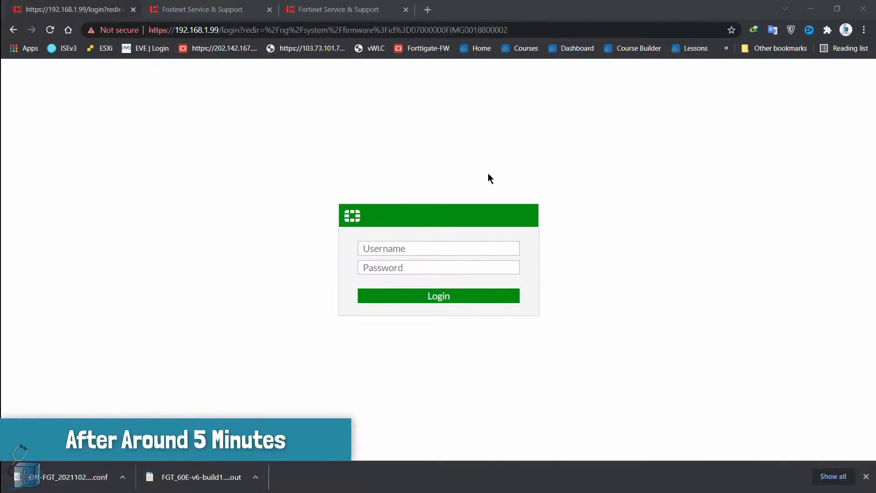
# Log in with the administrator username and password
pyautogui.click(385, 246)
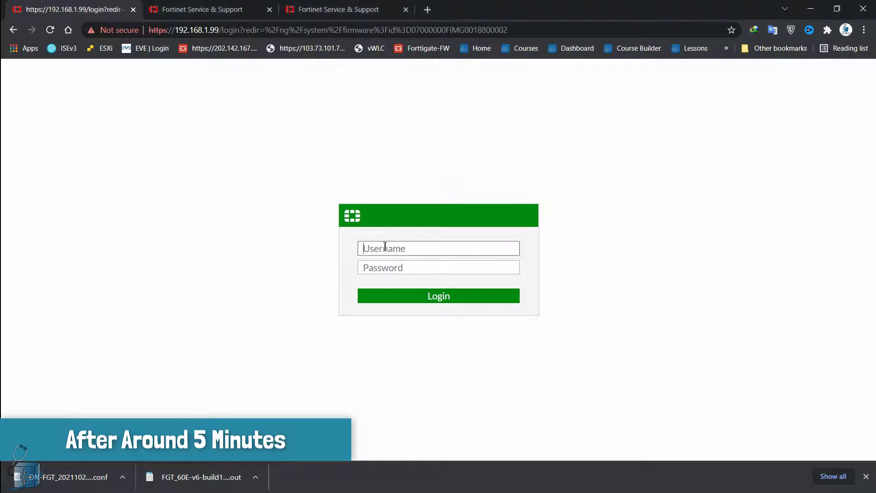
pyautogui.write('admin')
pyautogui.press('Tab')
pyautogui.write('••••')
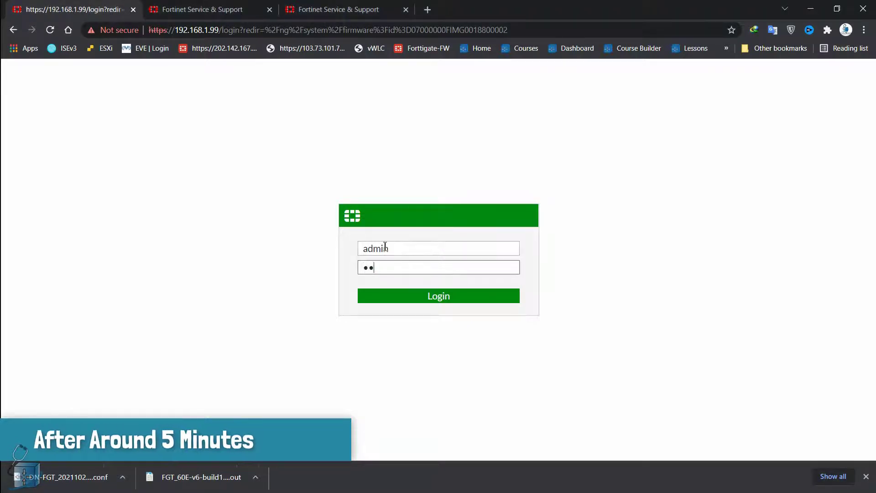
pyautogui.press('Return')
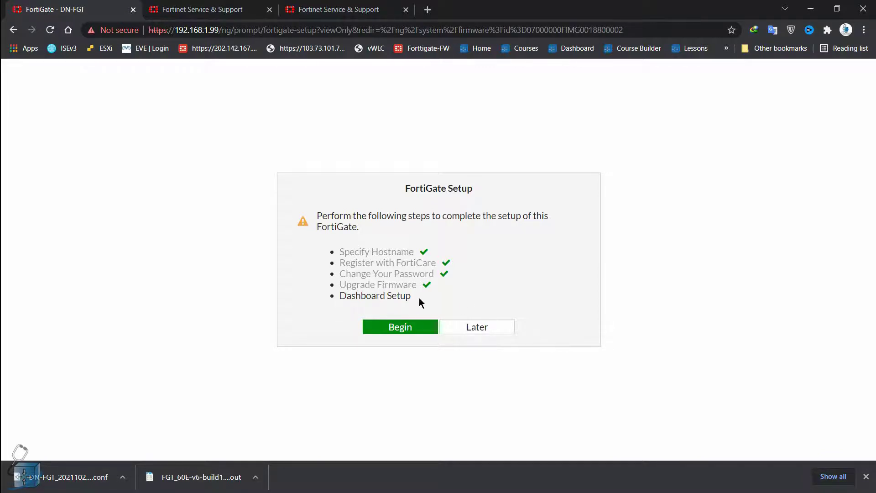
# Postpone the remaining Dashboard Setup step with Later
pyautogui.moveTo(414, 296); pyautogui.dragTo(365, 300)
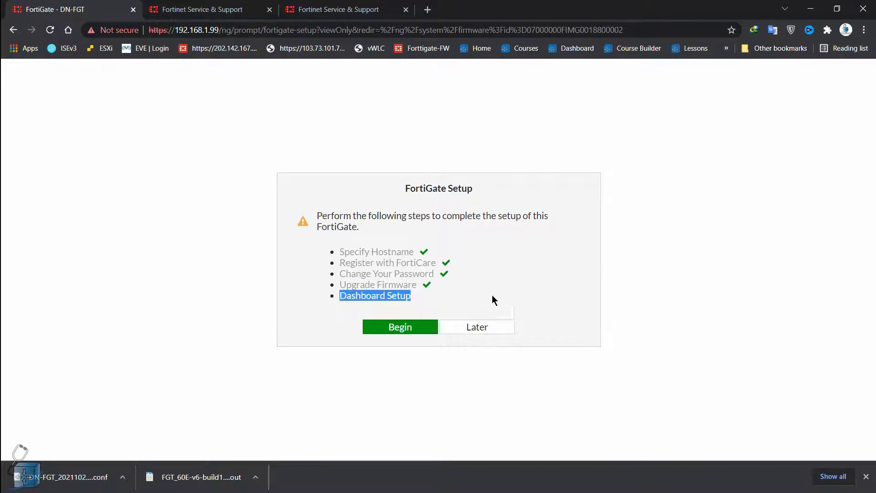
pyautogui.click(472, 301)
pyautogui.click(488, 328)
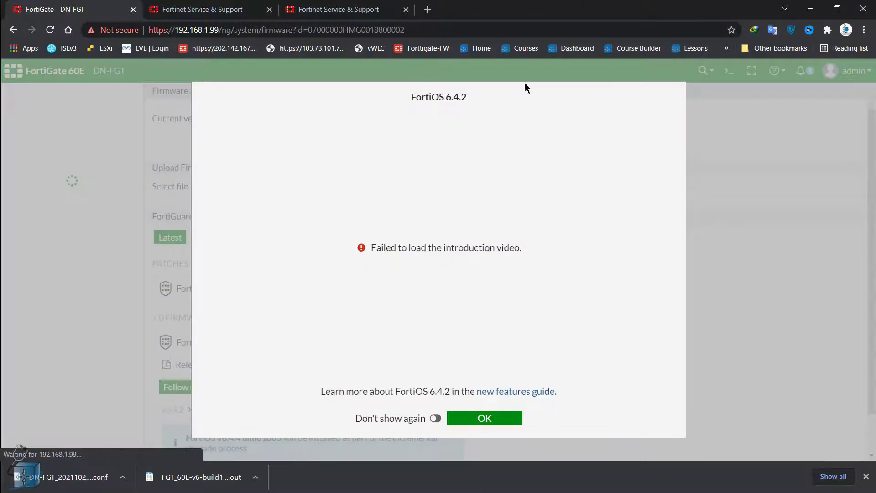
# Dismiss the 6.4.2 notice and verify v6.4.2 build1723 on the Status dashboard
pyautogui.click(487, 416)
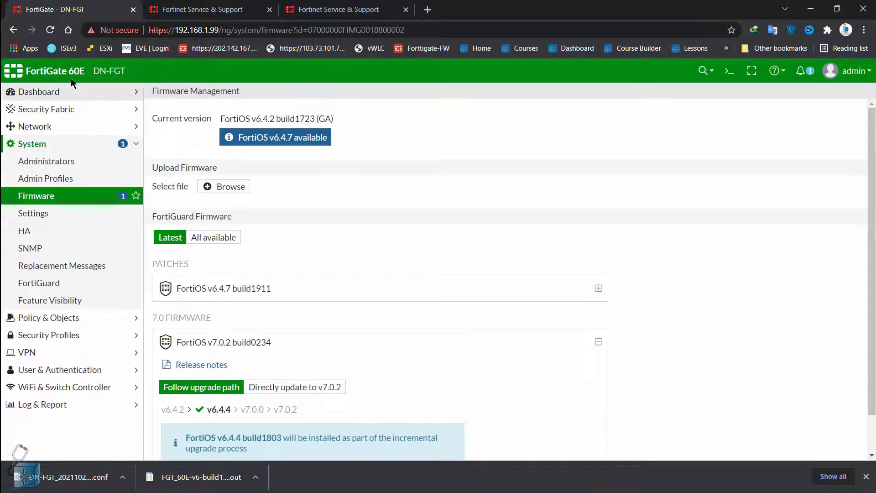
pyautogui.click(42, 93)
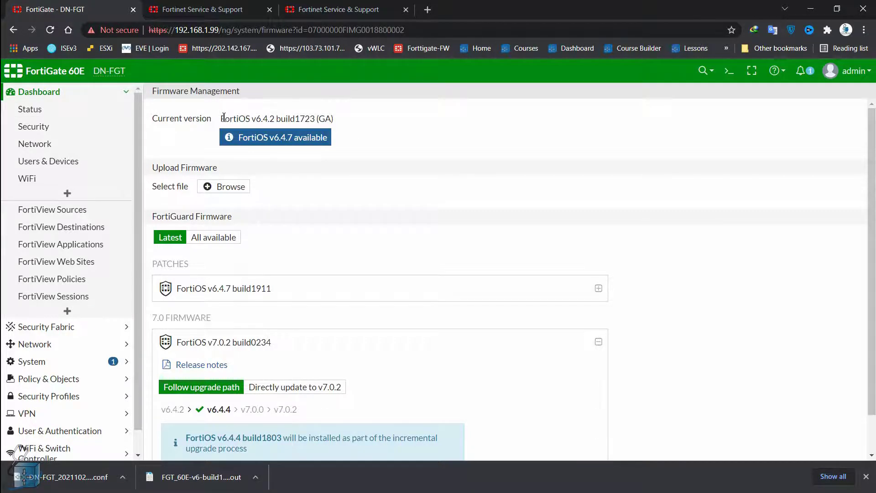
pyautogui.moveTo(222, 118); pyautogui.dragTo(333, 119)
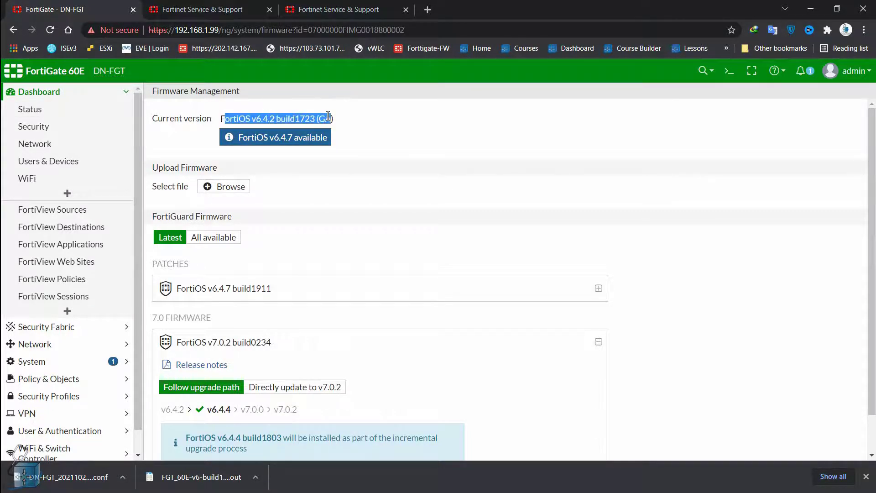
pyautogui.click(356, 124)
pyautogui.moveTo(258, 119); pyautogui.dragTo(280, 120)
pyautogui.click(414, 129)
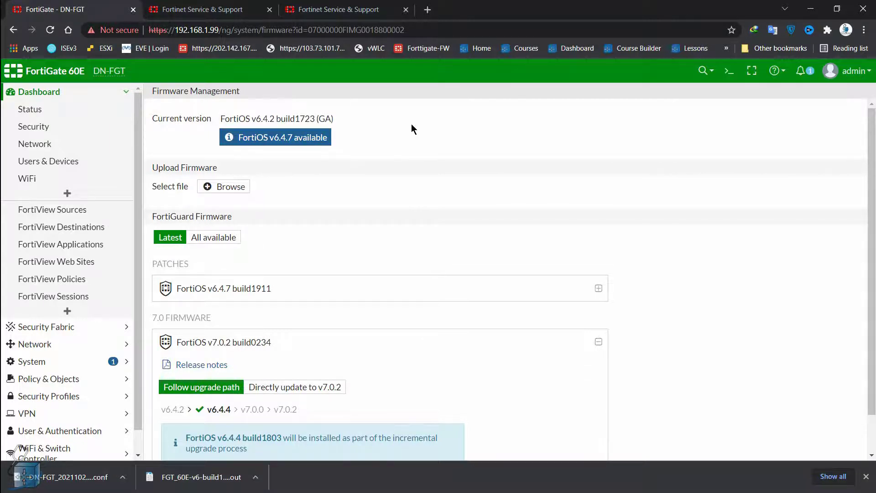
pyautogui.click(55, 109)
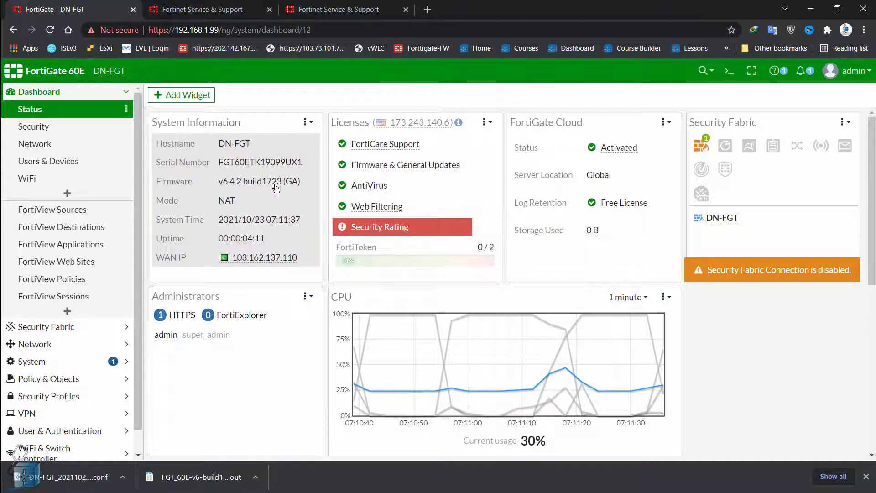
# Navigate back to System > Firmware
pyautogui.click(126, 93)
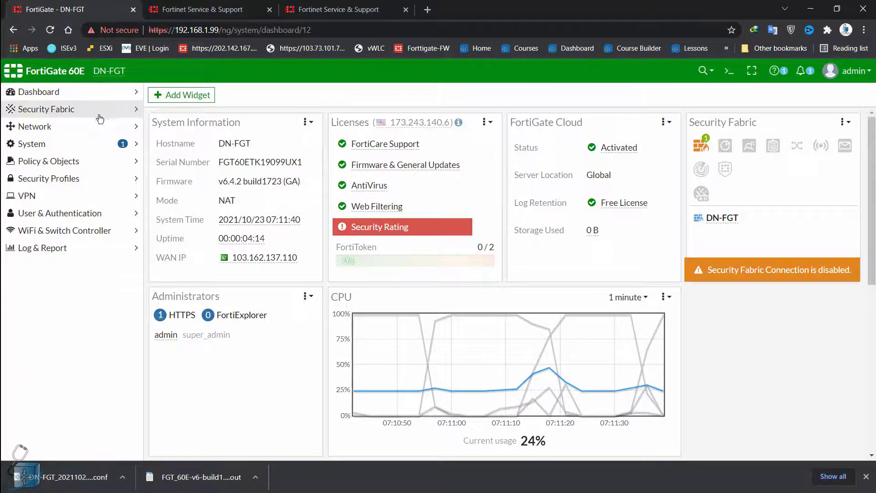
pyautogui.click(102, 146)
pyautogui.click(62, 197)
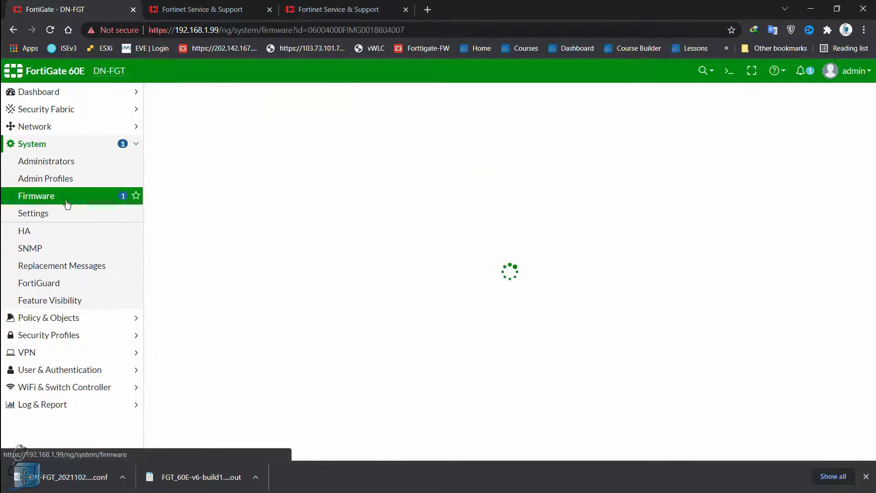
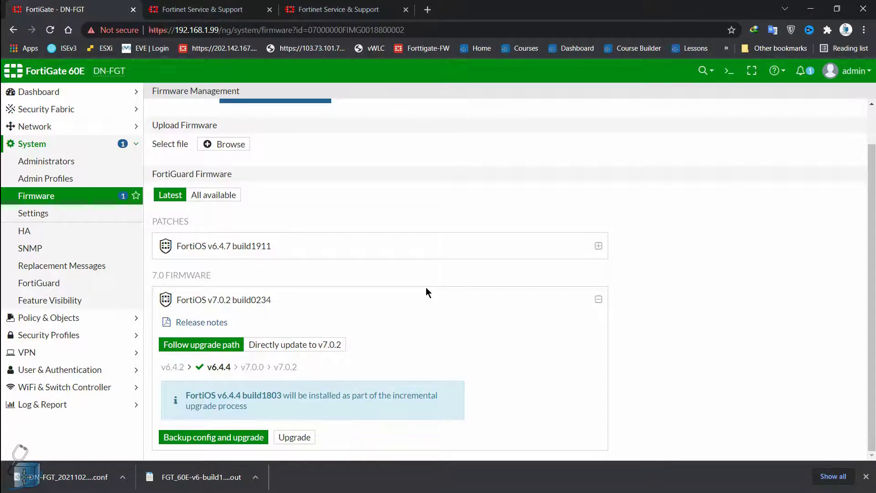
# Switch the v7.0.2 firmware upgrade to a direct update, accepting the configuration-loss warning
pyautogui.click(327, 346)
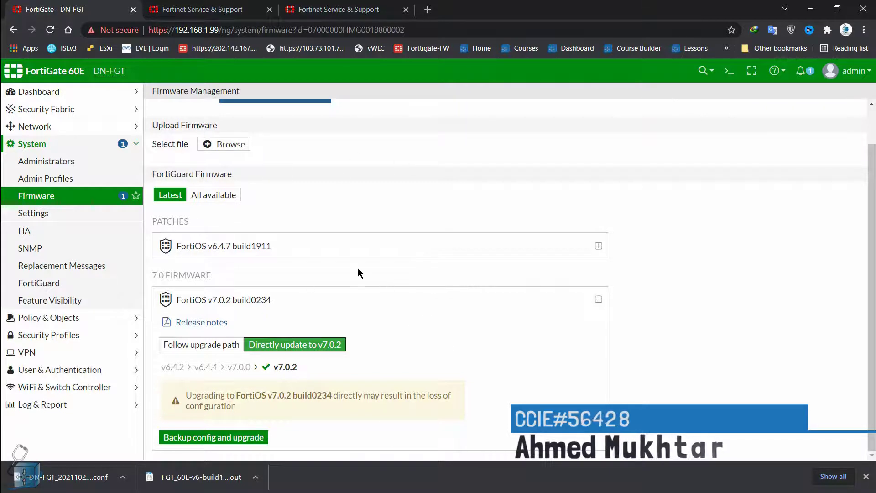
pyautogui.scroll(1, 358, 229)
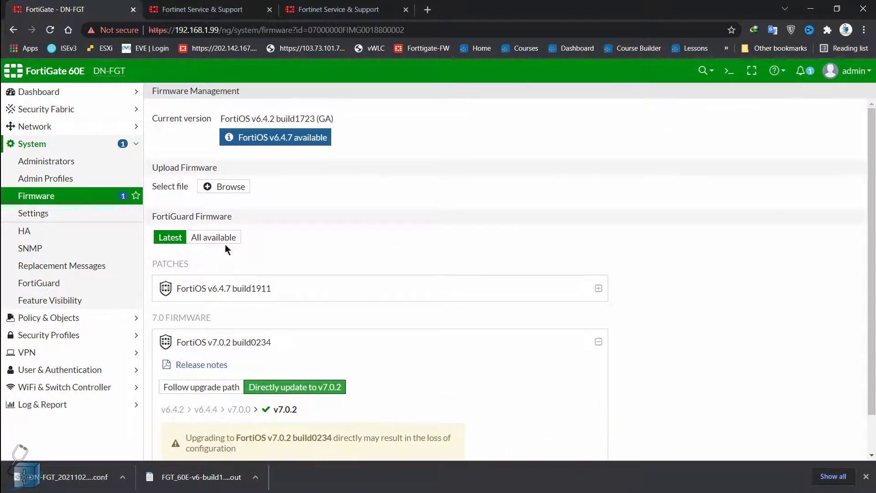
# List all available FortiGuard firmware and expand Older Firmware to show builds v6.4.1 through v6.2.8
pyautogui.click(227, 237)
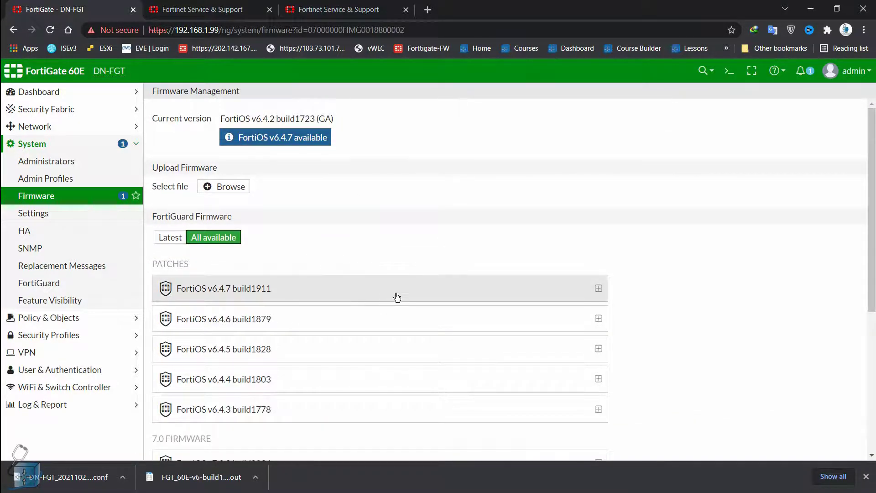
pyautogui.scroll(-3, 522, 283)
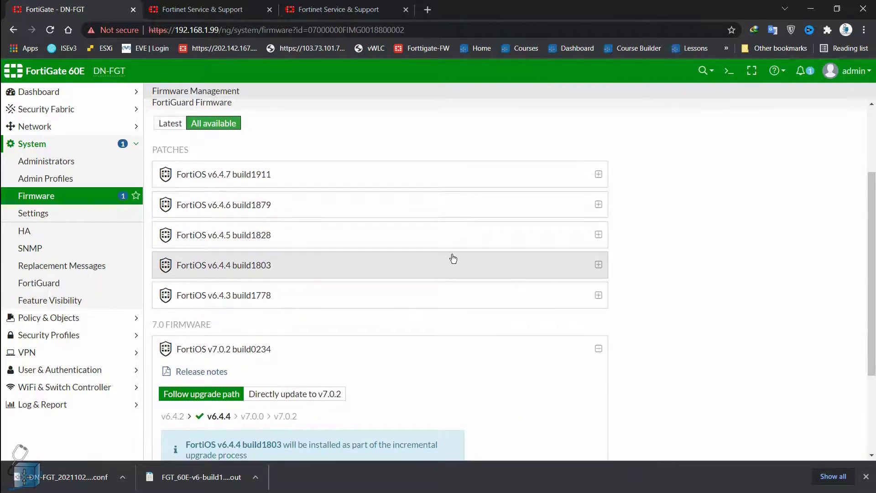
pyautogui.scroll(-3, 450, 256)
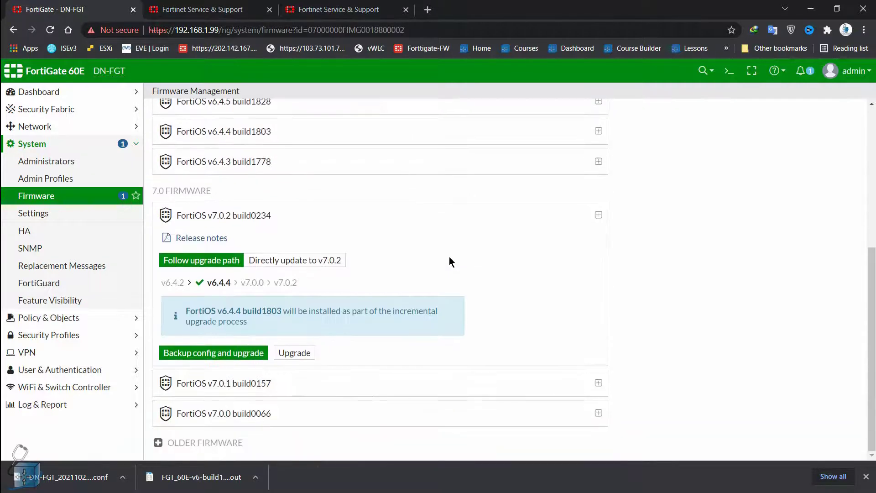
pyautogui.click(158, 443)
pyautogui.scroll(-3, 594, 305)
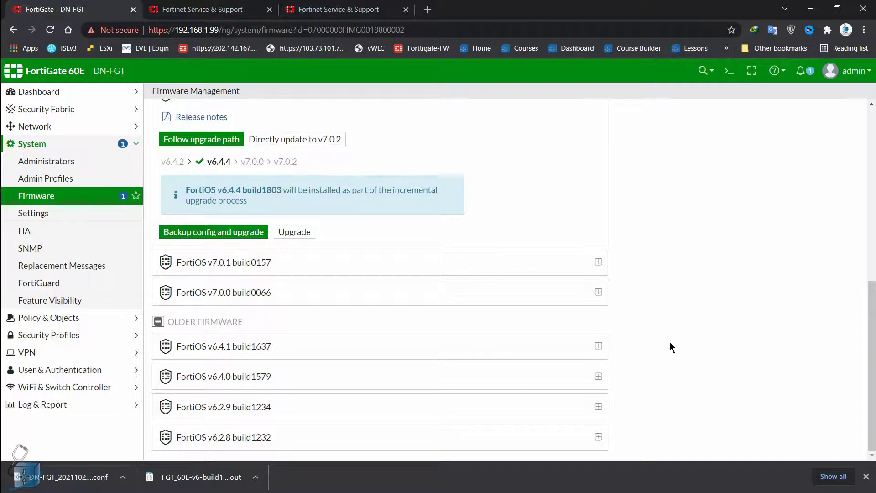
pyautogui.scroll(6, 628, 262)
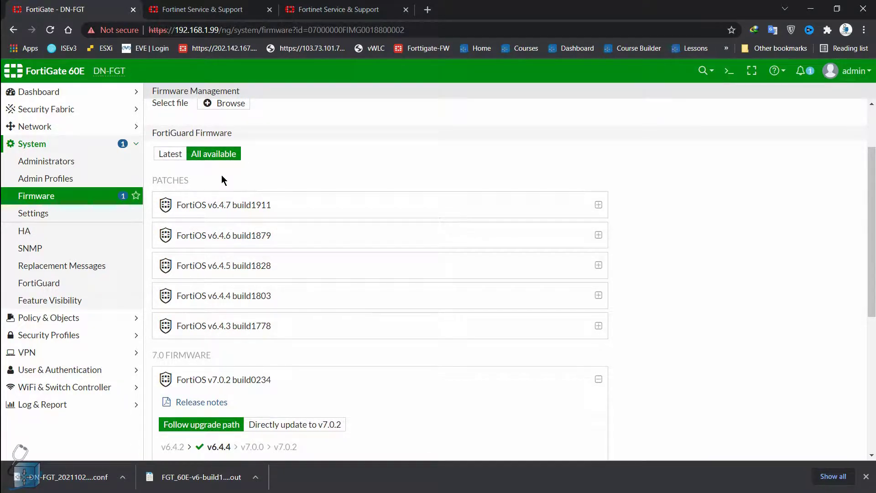
pyautogui.scroll(-6, 350, 177)
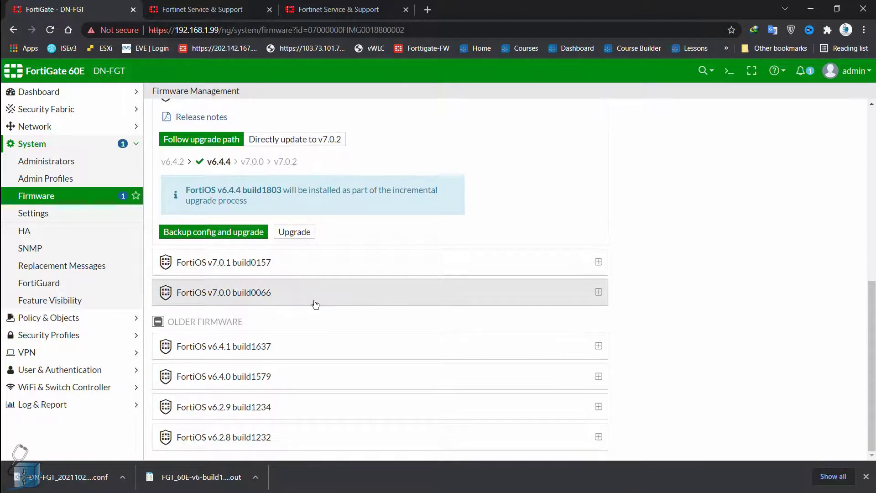
pyautogui.scroll(10, 359, 255)
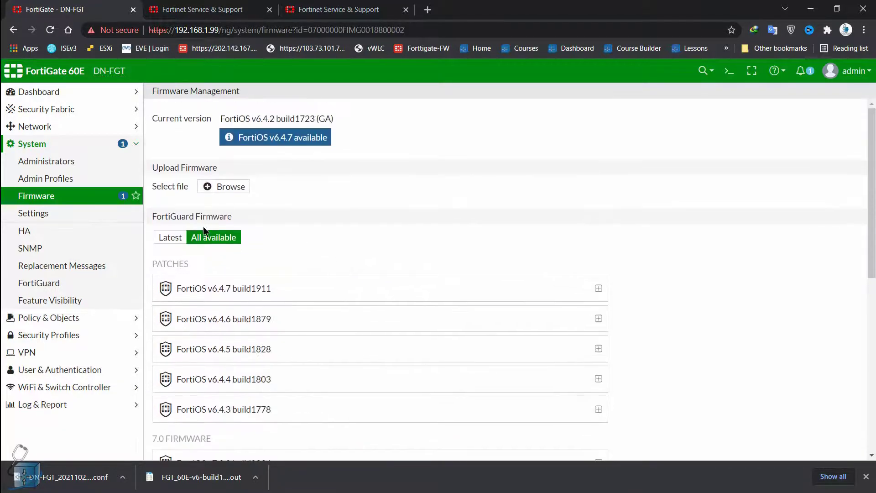
# Filter to the latest firmware (v6.4.7 build1911, v7.0.2 build0234) and choose direct update to v7.0.2
pyautogui.click(170, 237)
pyautogui.scroll(-1, 294, 251)
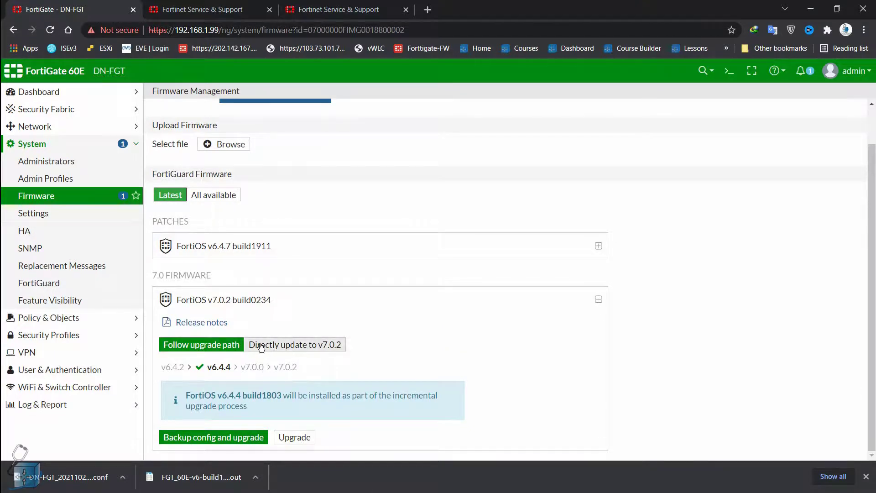
pyautogui.click(283, 346)
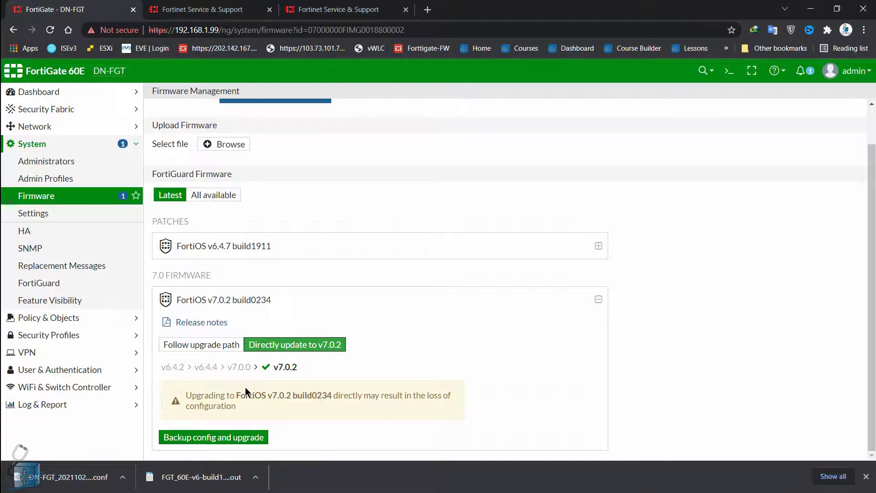
# Back up the configuration and install FortiOS v7.0.2 build0234, confirming the reboot
pyautogui.click(198, 441)
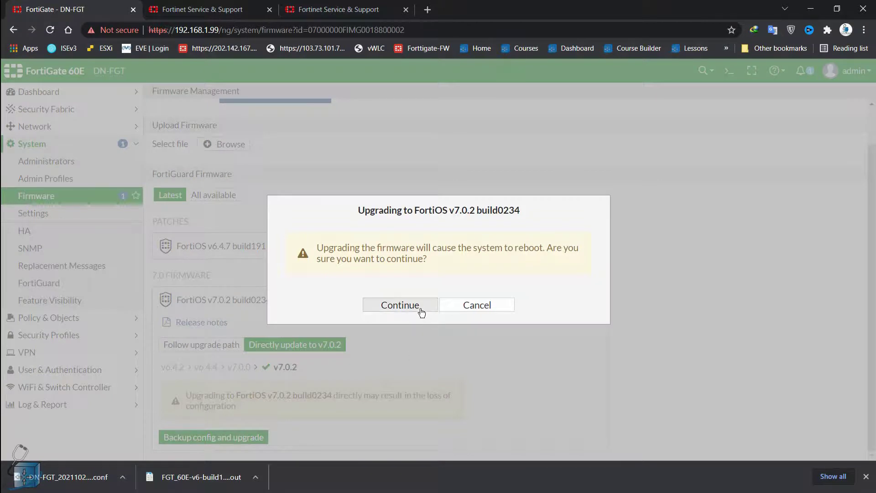
pyautogui.click(400, 305)
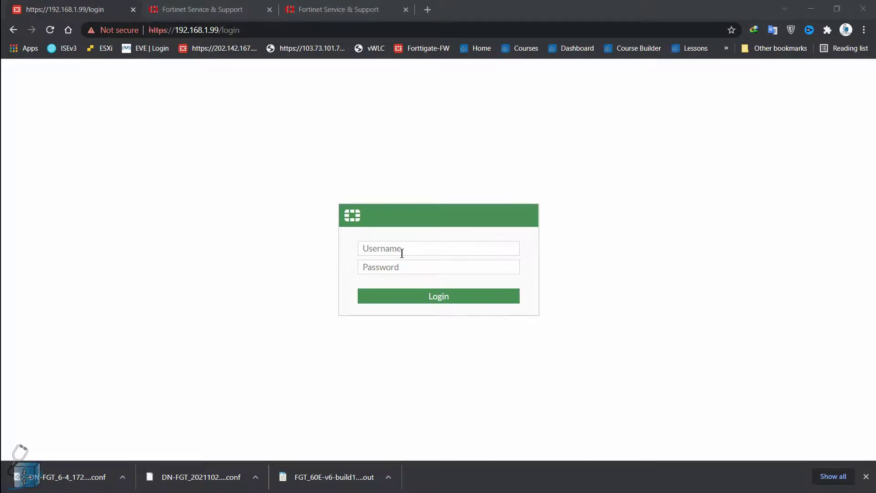
# Log back in with the admin username and the account password
pyautogui.click(391, 250)
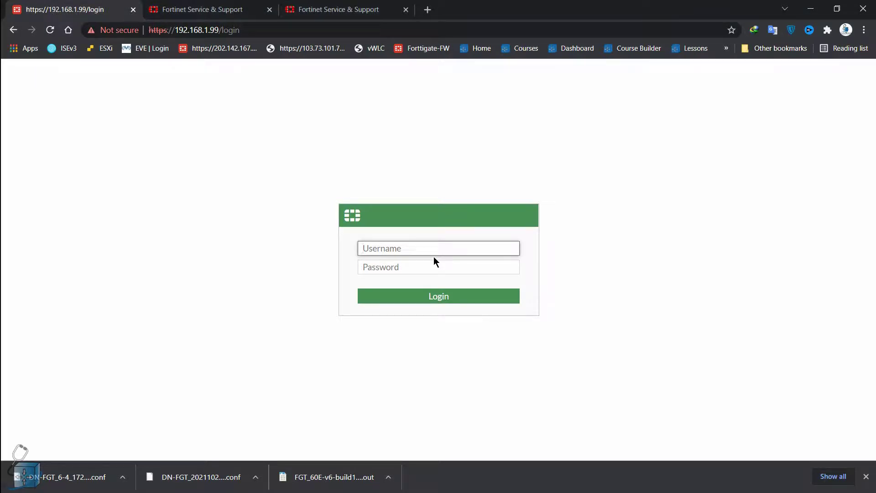
pyautogui.write('admin')
pyautogui.press('Tab')
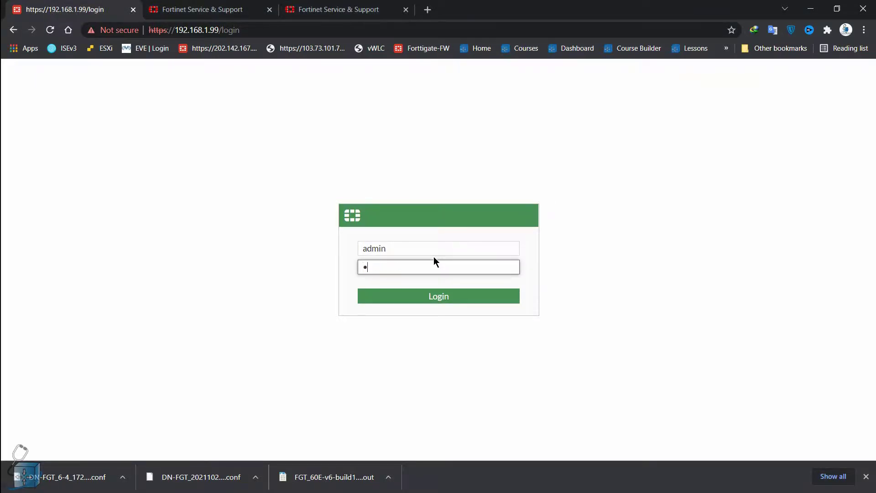
pyautogui.press('Return')
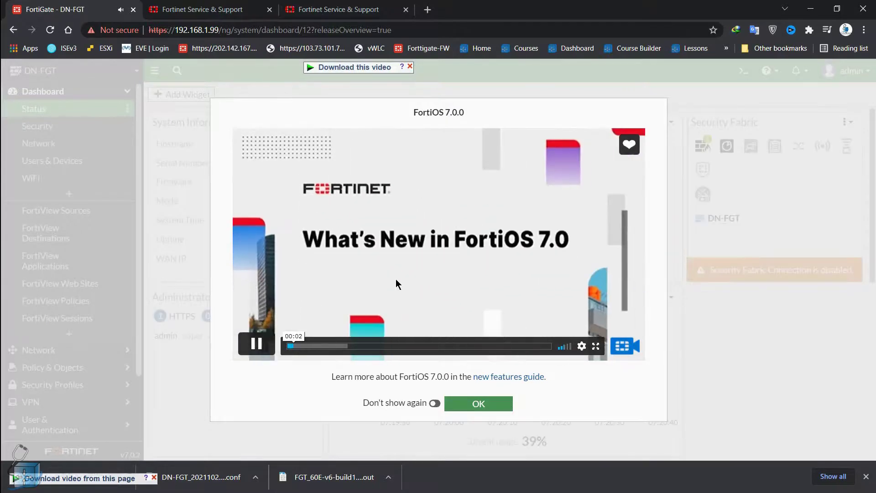
# Close the What's New in FortiOS 7.0 dialog and verify System Information shows v7.0.2 build0234 (GA)
pyautogui.click(479, 404)
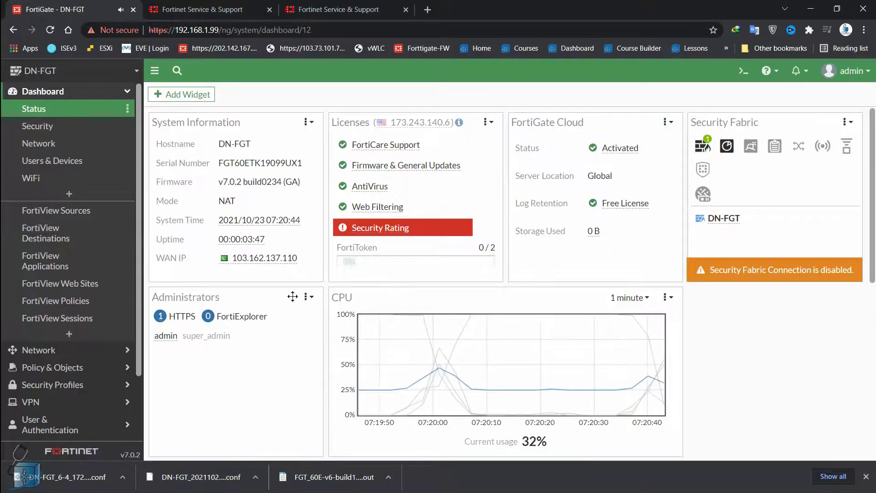
pyautogui.moveTo(221, 244)
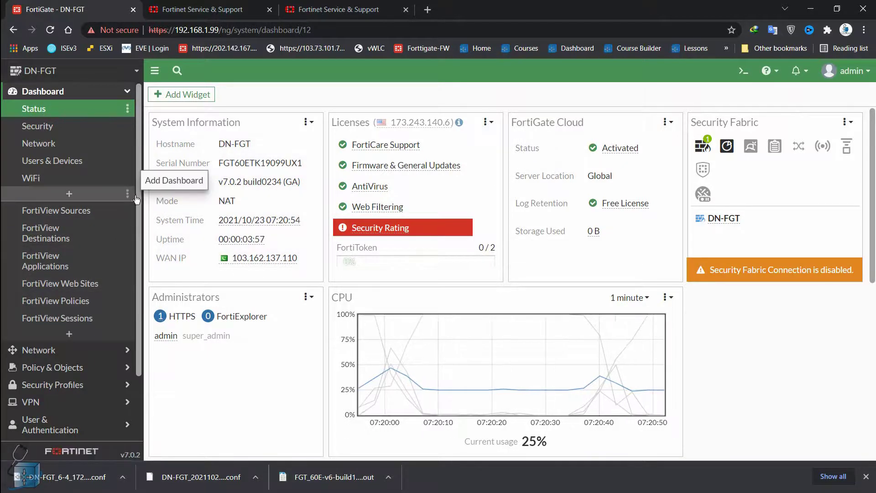
pyautogui.scroll(-1, 140, 205)
pyautogui.scroll(-2, 141, 202)
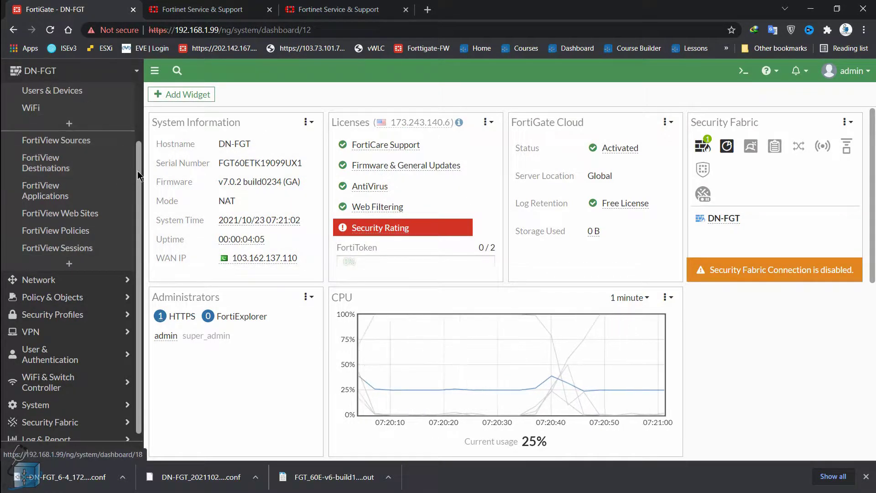
pyautogui.scroll(-1, 139, 169)
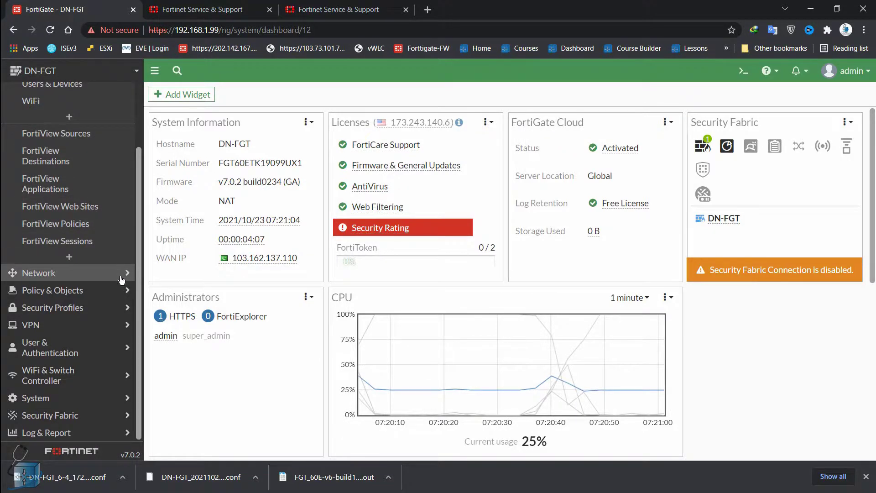